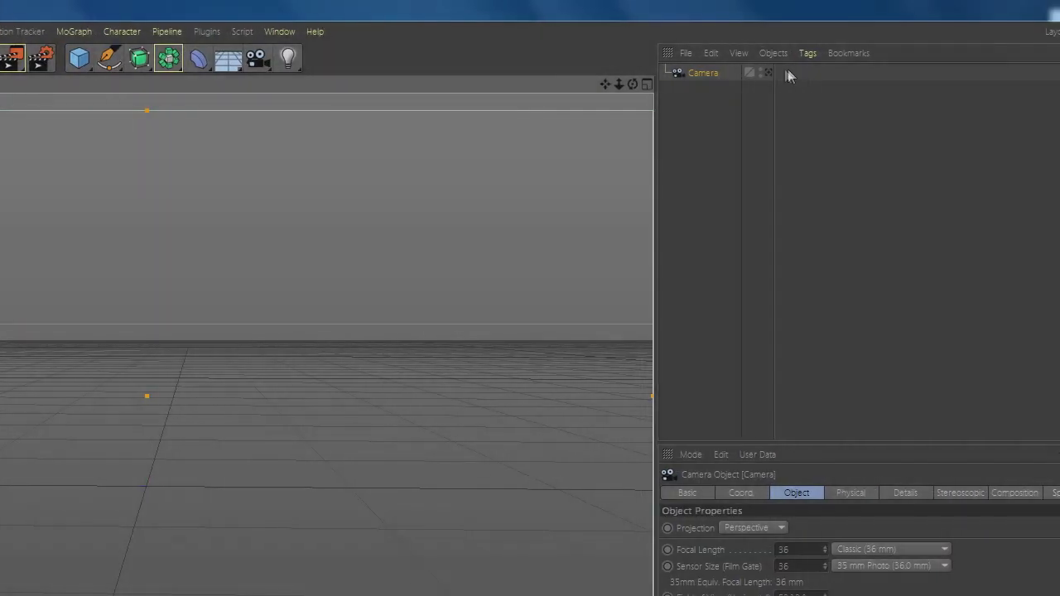
- Add a Display tag to the Camera object
right_click(709, 73)
mouse_move(741, 84)
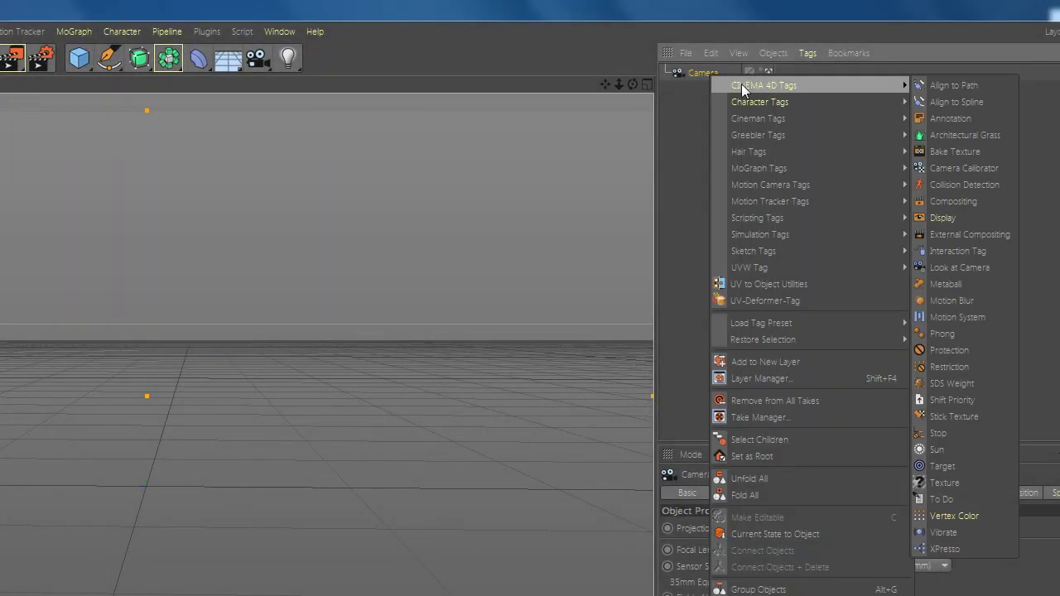
left_click(961, 218)
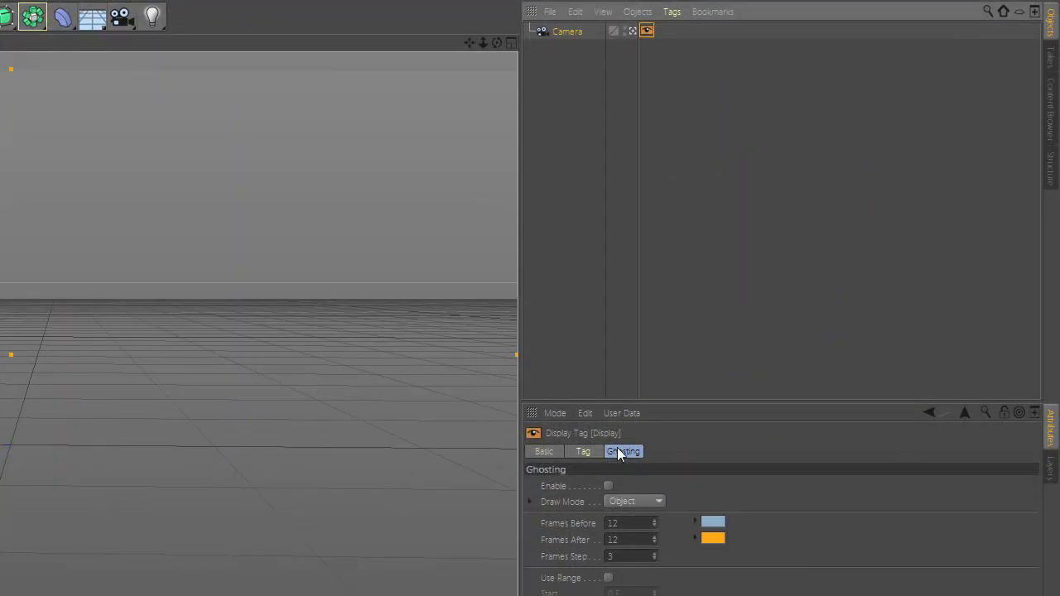
- In the camera's Display tag, enable the use of Backface Culling and Textures and set the shading mode to Lines
left_click(584, 451)
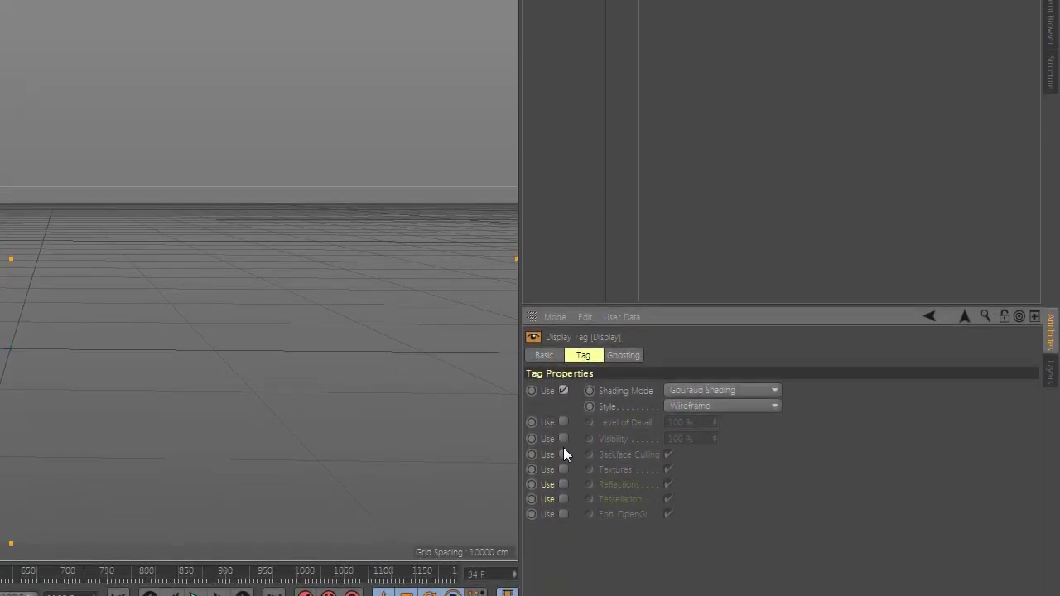
left_click(563, 454)
left_click(564, 470)
left_click(721, 391)
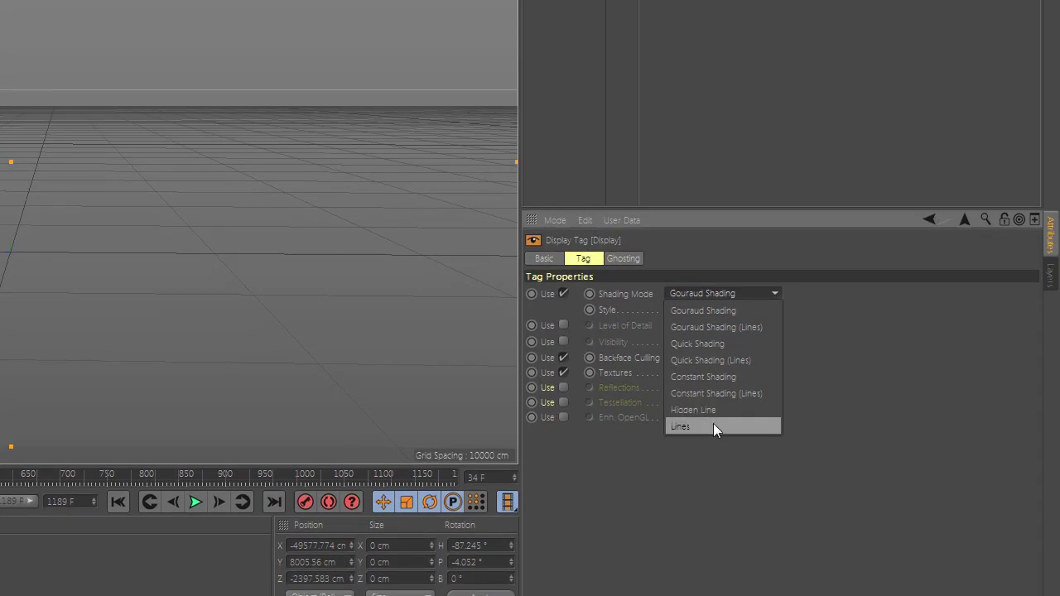
left_click(713, 427)
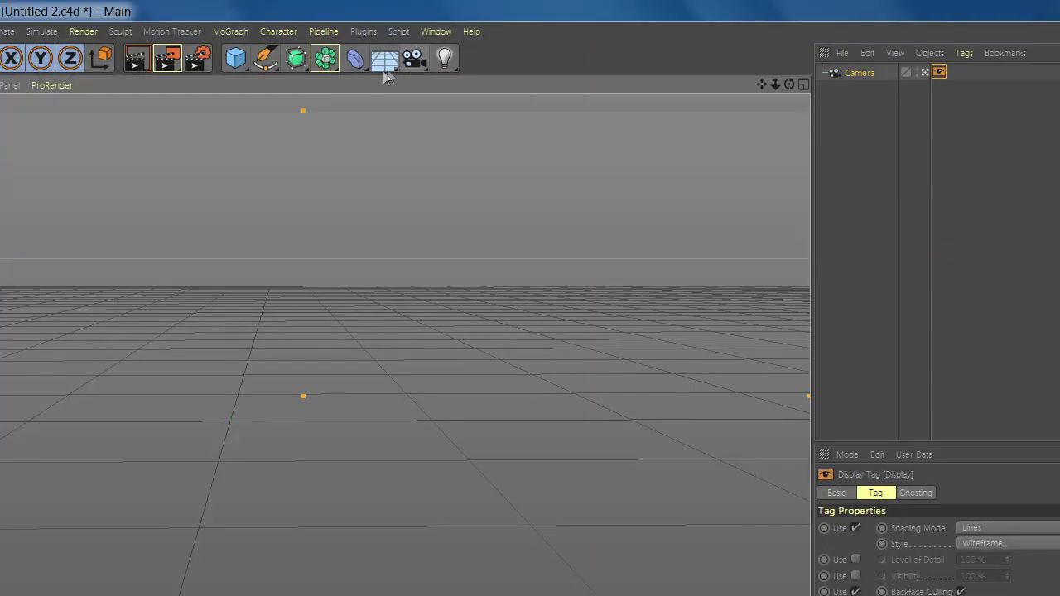
- Add an Environment object and create a PyroCluster and a PyroCluster - VolumeTracer material
left_click_drag(383, 51, 475, 126)
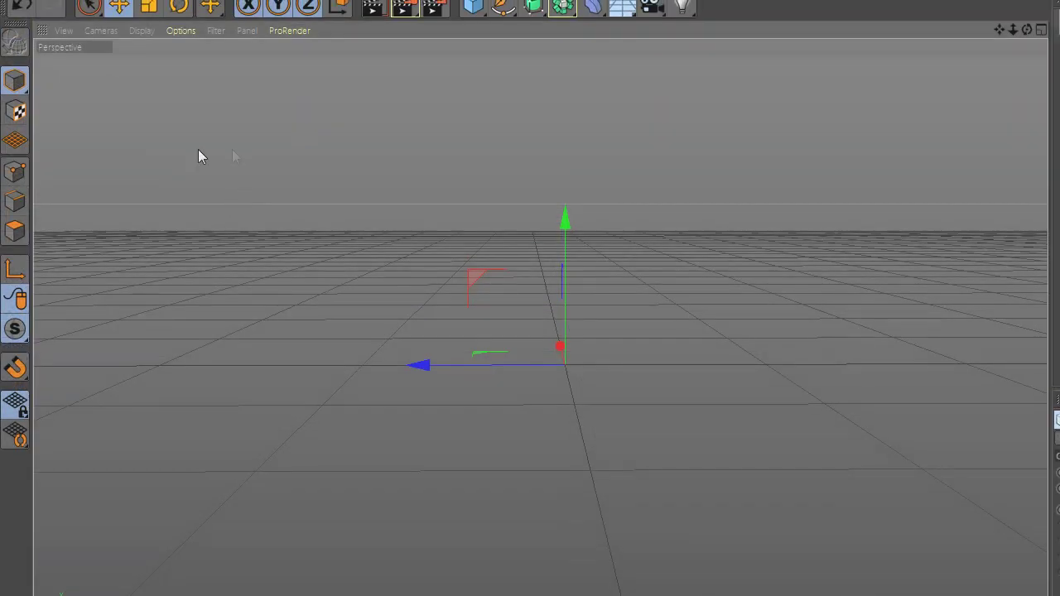
left_click(69, 31)
mouse_move(113, 225)
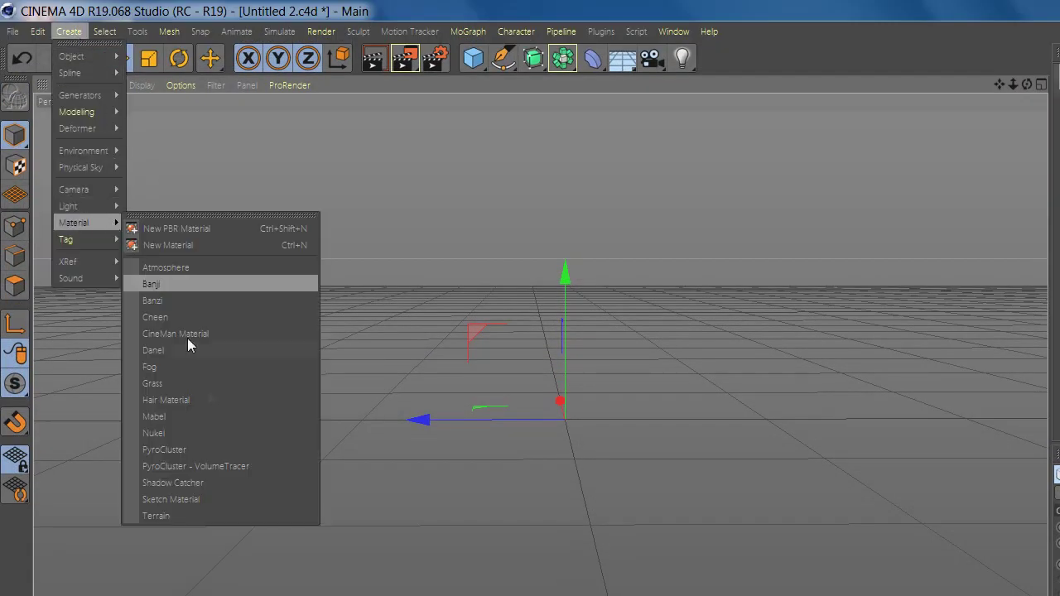
left_click(212, 447)
left_click(66, 31)
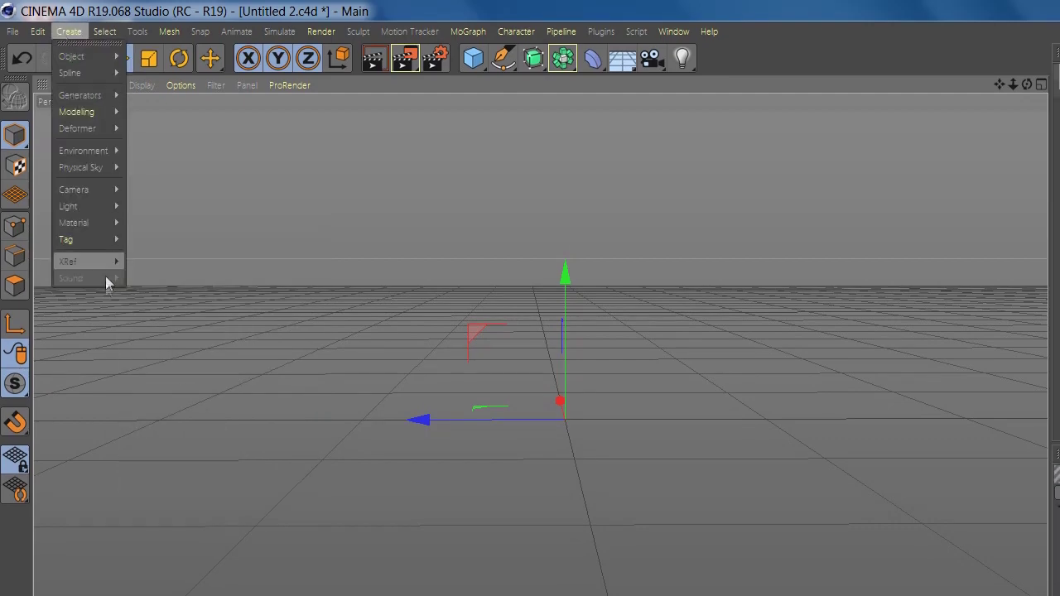
mouse_move(97, 225)
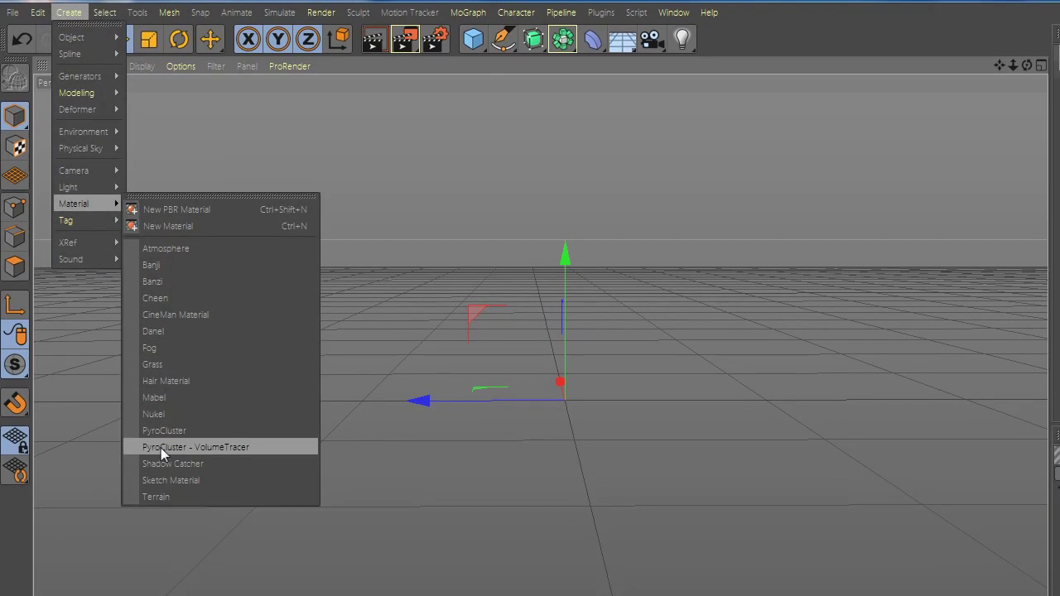
left_click(228, 437)
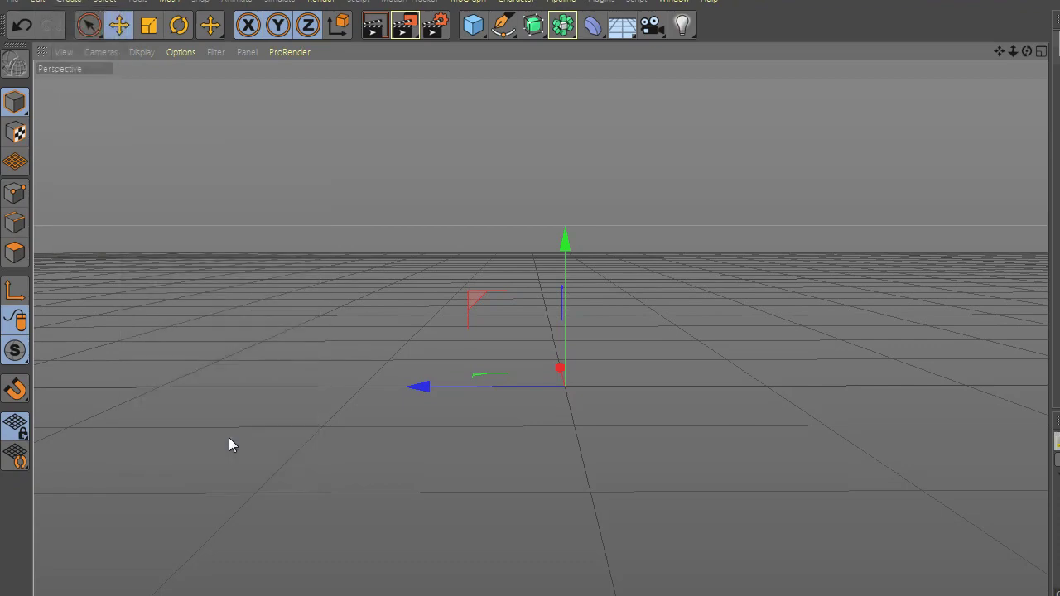
- Apply the PyroCluster - VolumeTracer material to the Environment object and set the material's render mode to User
left_click_drag(539, 363, 547, 388, "alt")
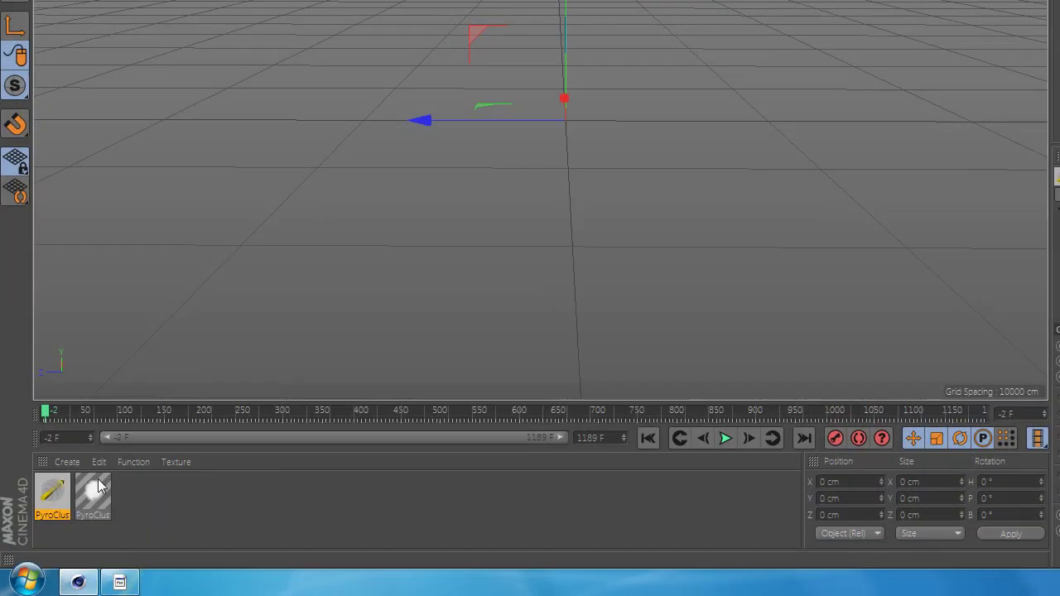
left_click_drag(53, 493, 790, 70)
double_click(53, 495)
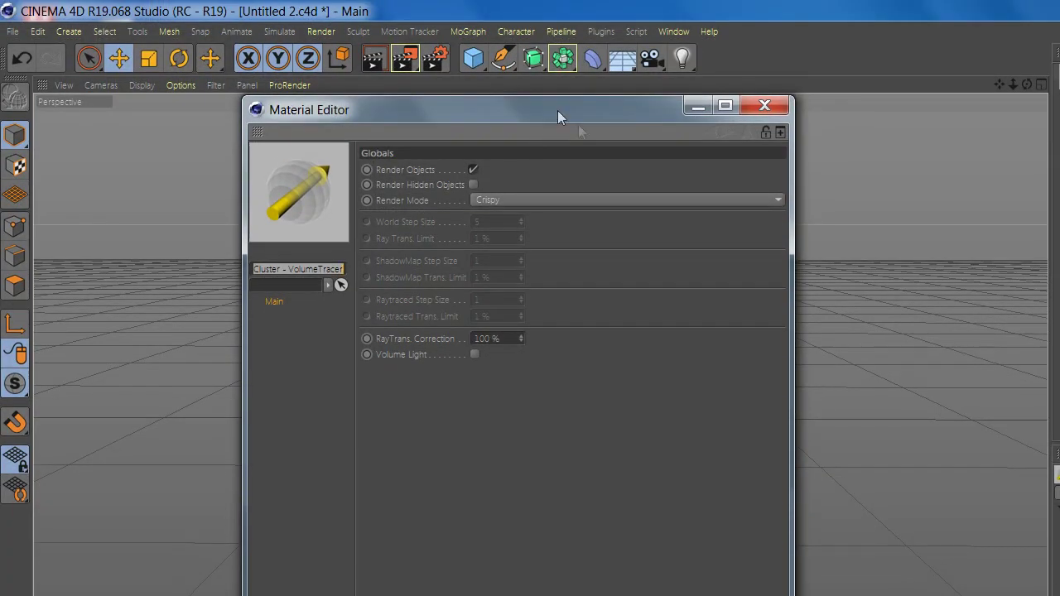
left_click_drag(557, 110, 710, 310)
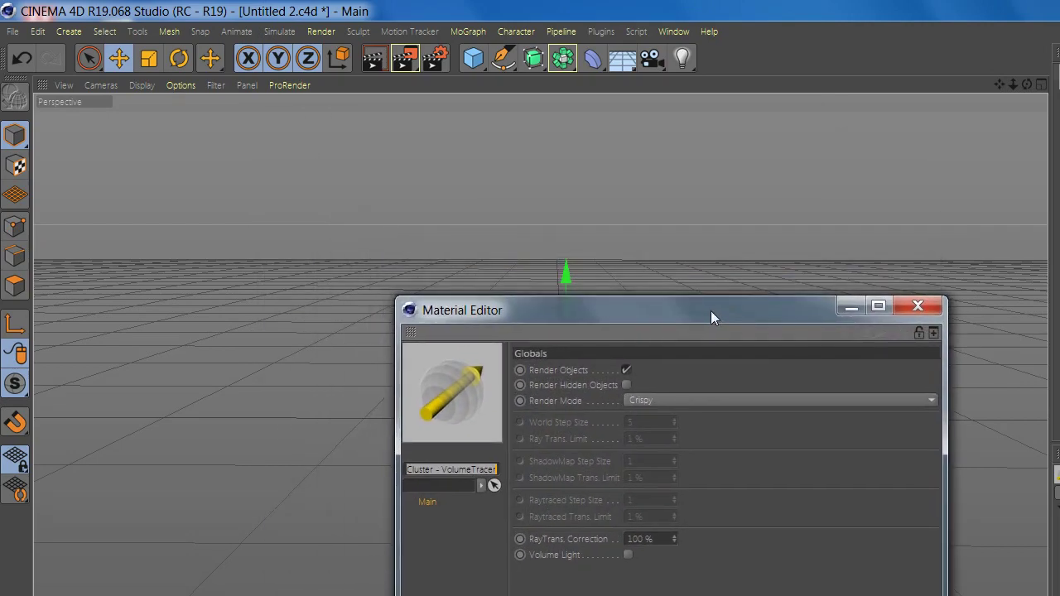
left_click(683, 401)
left_click(689, 465)
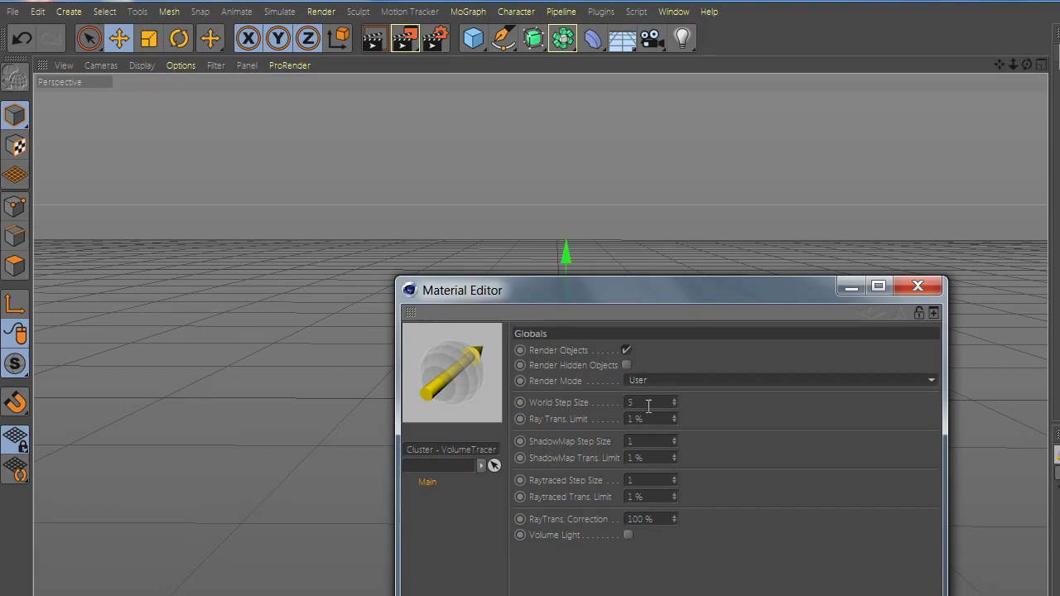
- Set the VolumeTracer material's World Step Size to 1, and its Ray Trans. Limit and ShadowMap Trans. Limit to 10%
type("1")
left_click_drag(648, 407, 588, 419)
type("10")
key("Return")
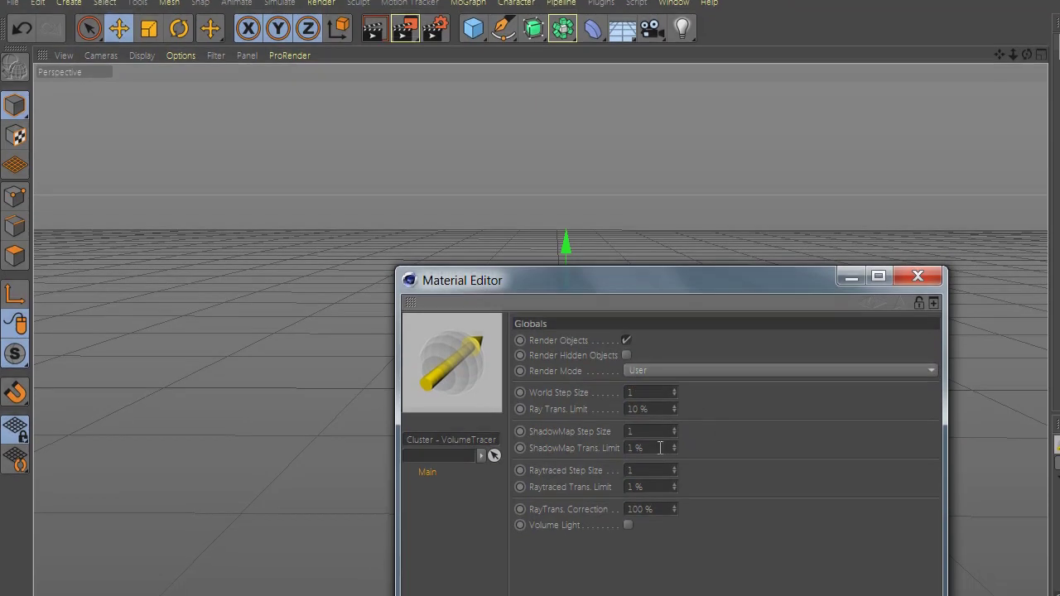
double_click(639, 458)
type("15")
type(".8")
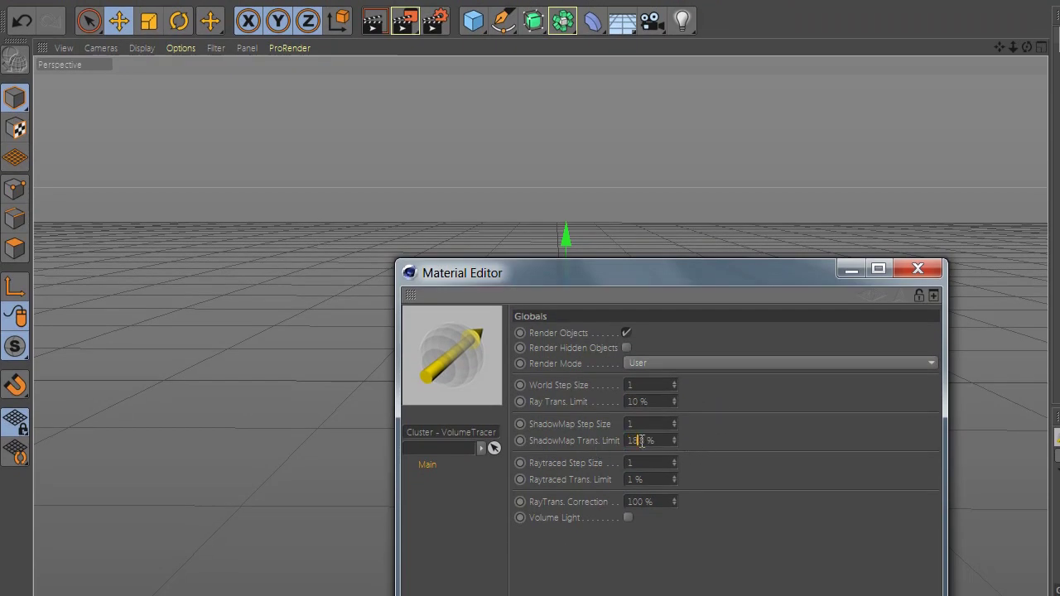
key("Return")
type("10")
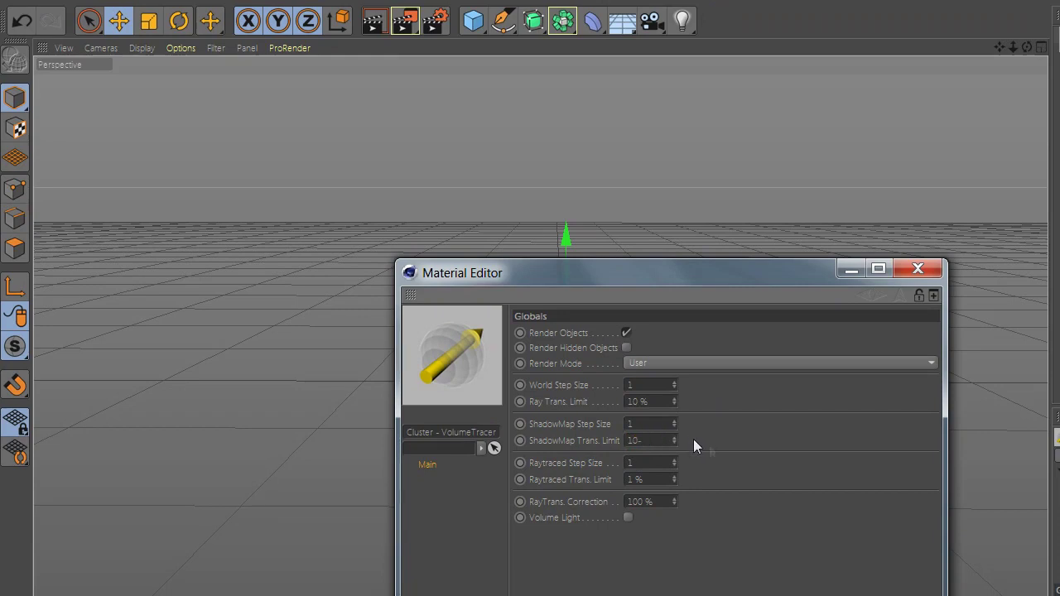
key("Return")
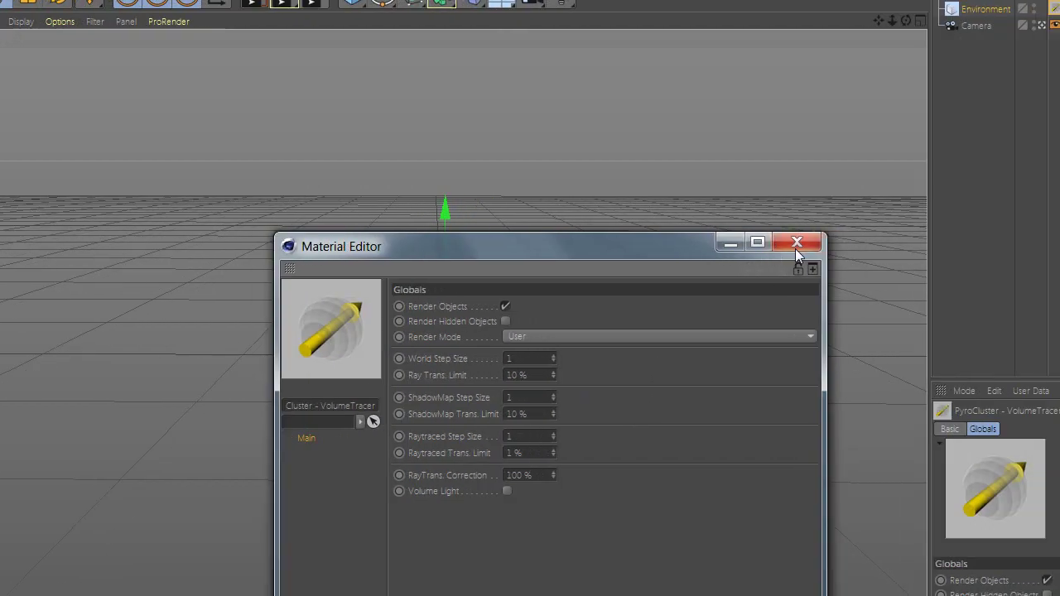
left_click(795, 248)
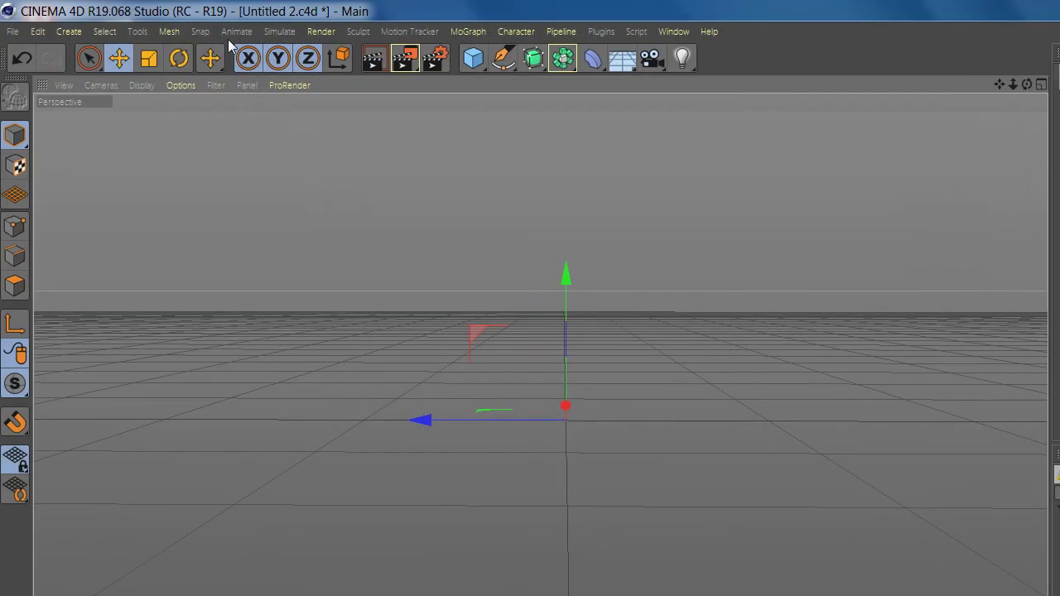
- Add a standard particle Emitter to the scene
left_click(290, 32)
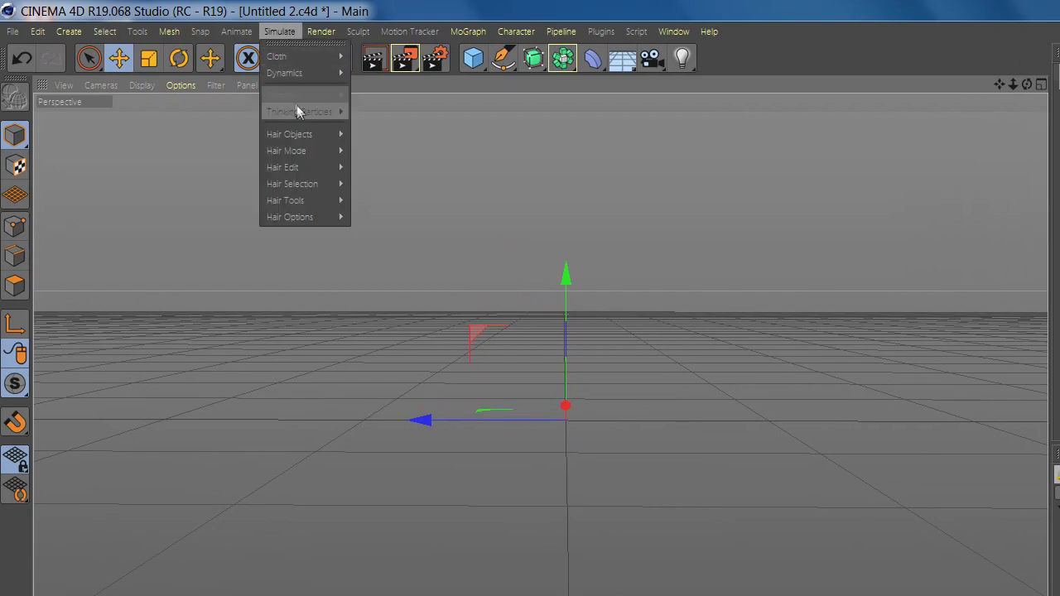
mouse_move(297, 106)
left_click(381, 108)
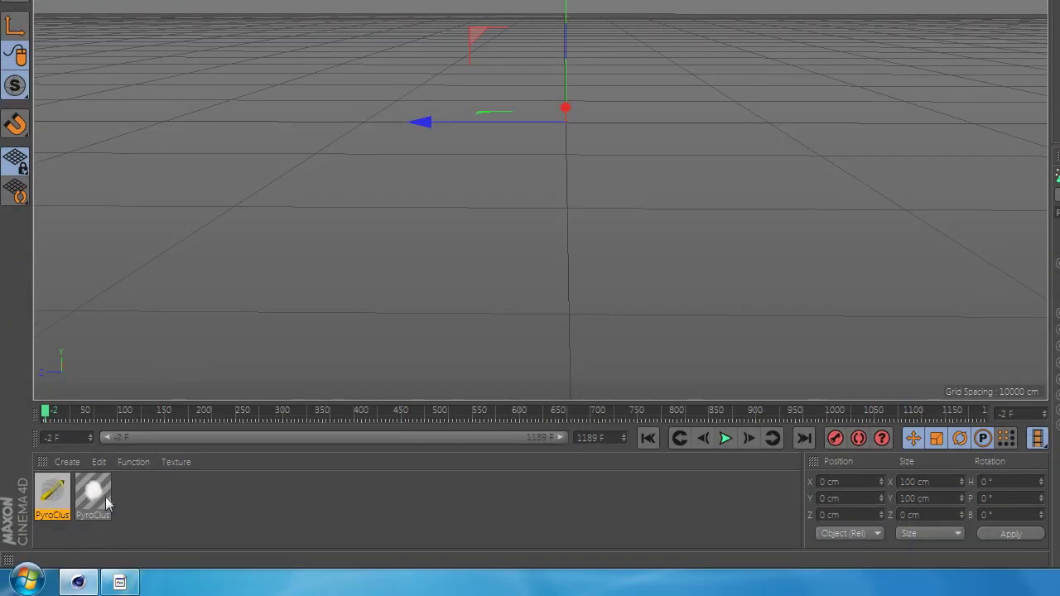
- Open the PyroCluster material for editing and set its global density to 50
double_click(93, 496)
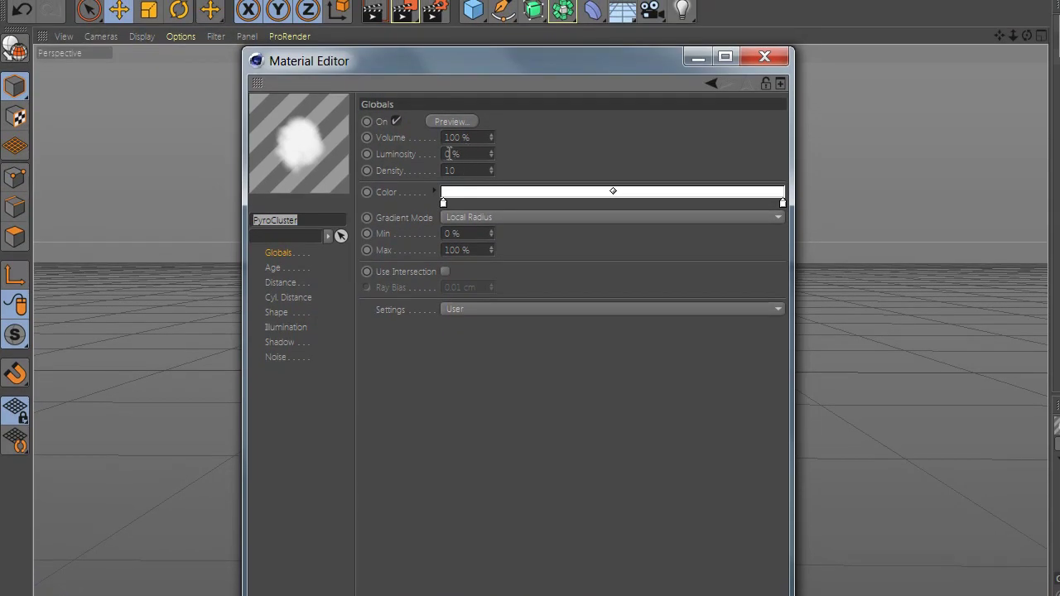
left_click(444, 167)
type("50")
key("Return")
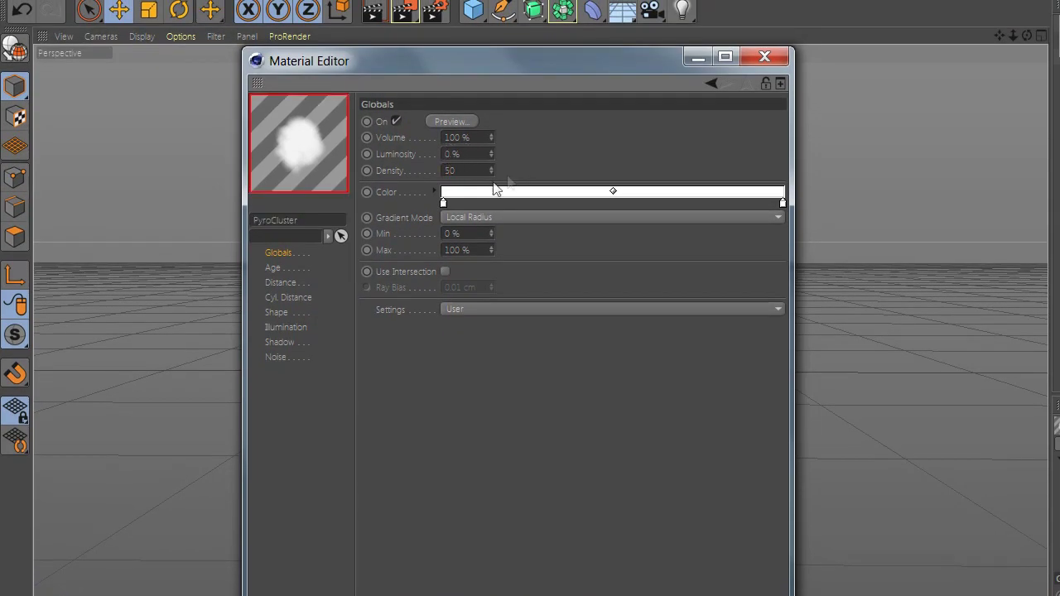
- Set the PyroCluster gradient's start colour to blue-grey (H 203°, S 18%, V 44%) and shift the gradient midpoint closer to it
double_click(445, 203)
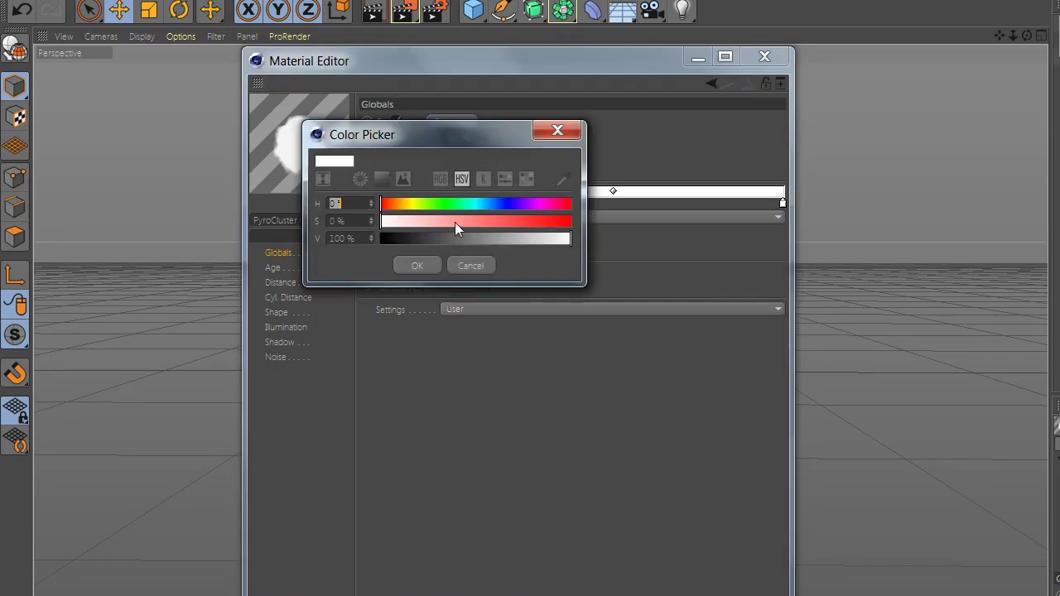
left_click_drag(458, 243, 489, 206)
left_click_drag(394, 222, 414, 223)
left_click(417, 265)
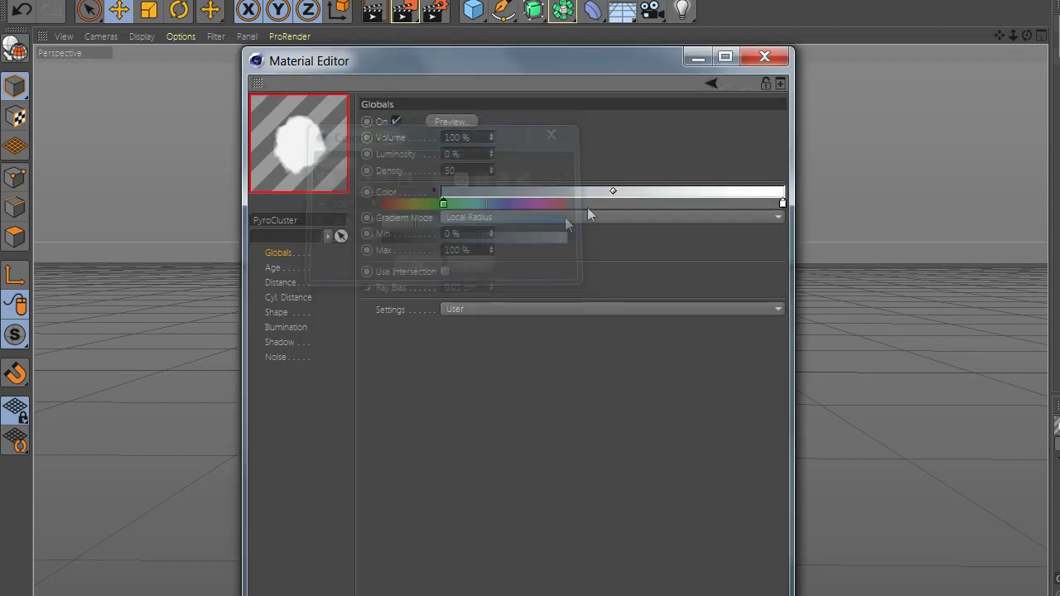
left_click_drag(614, 191, 536, 201)
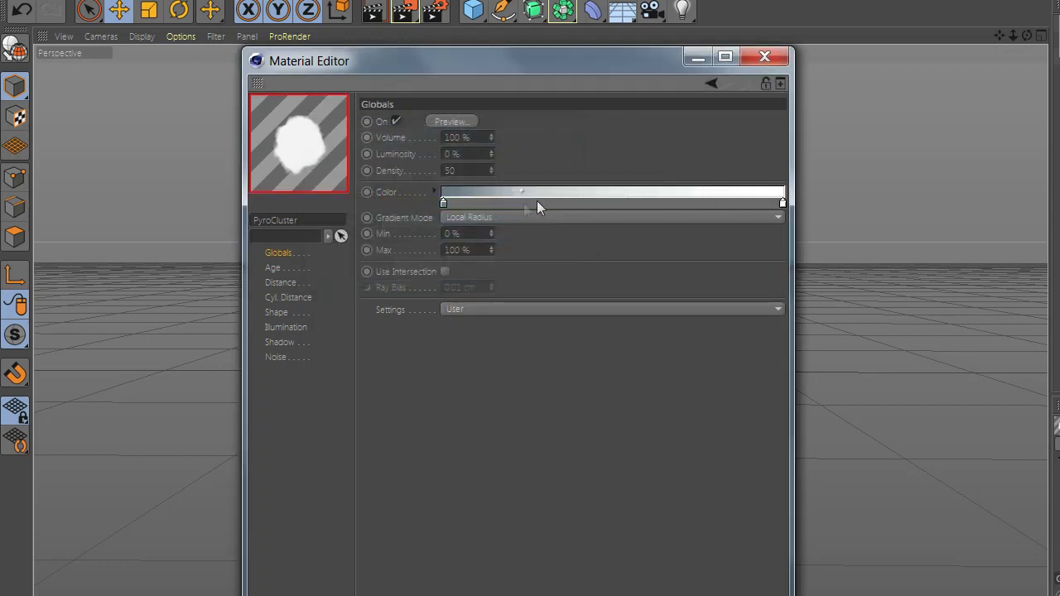
- Set the PyroCluster gradient's end colour to a pale blue with 8% saturation and 87% value
double_click(783, 203)
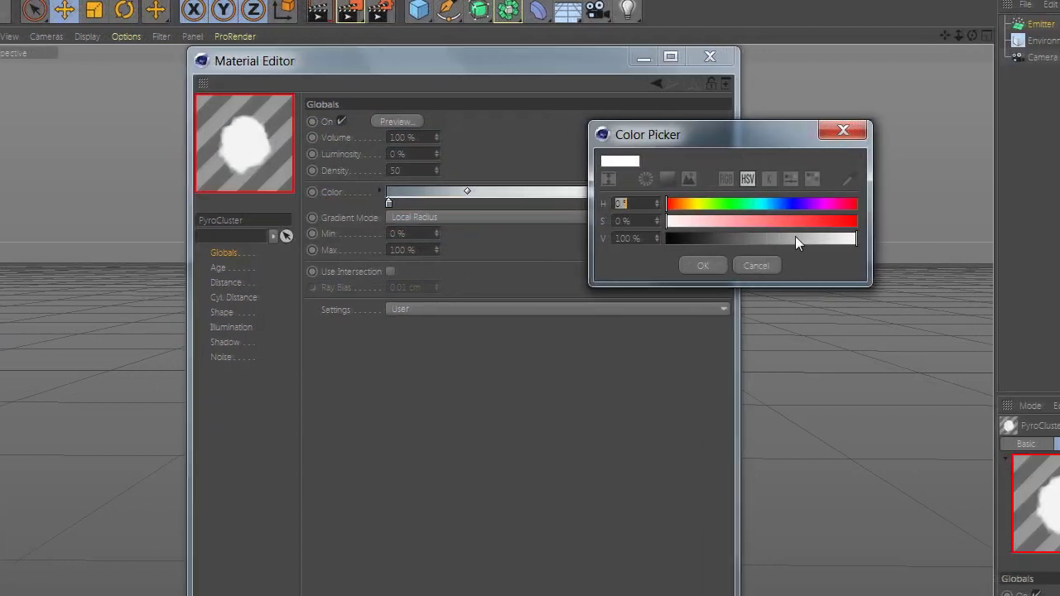
left_click(742, 204)
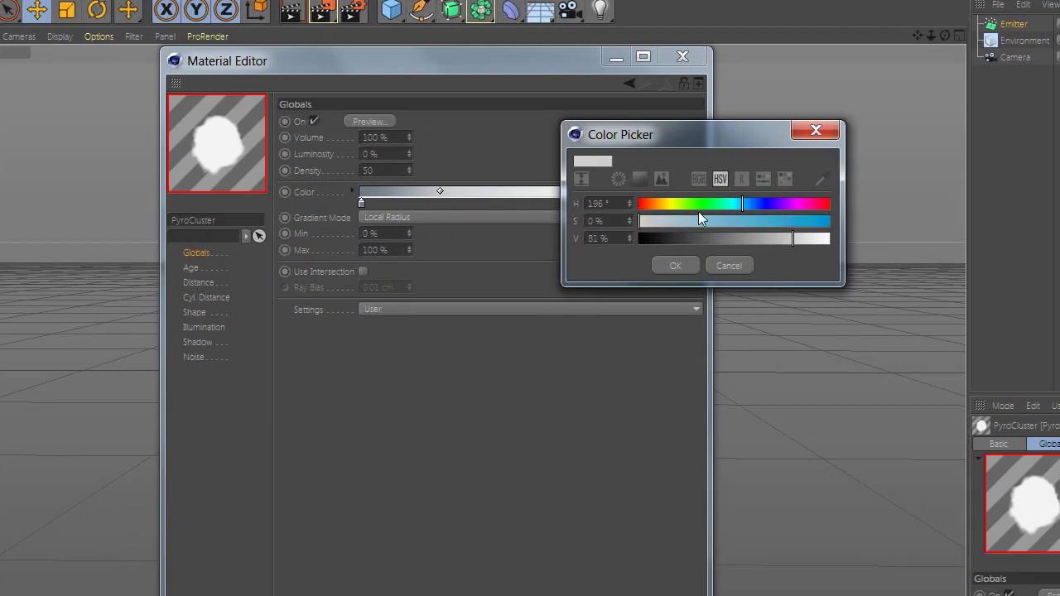
left_click_drag(660, 221, 646, 221)
left_click(805, 240)
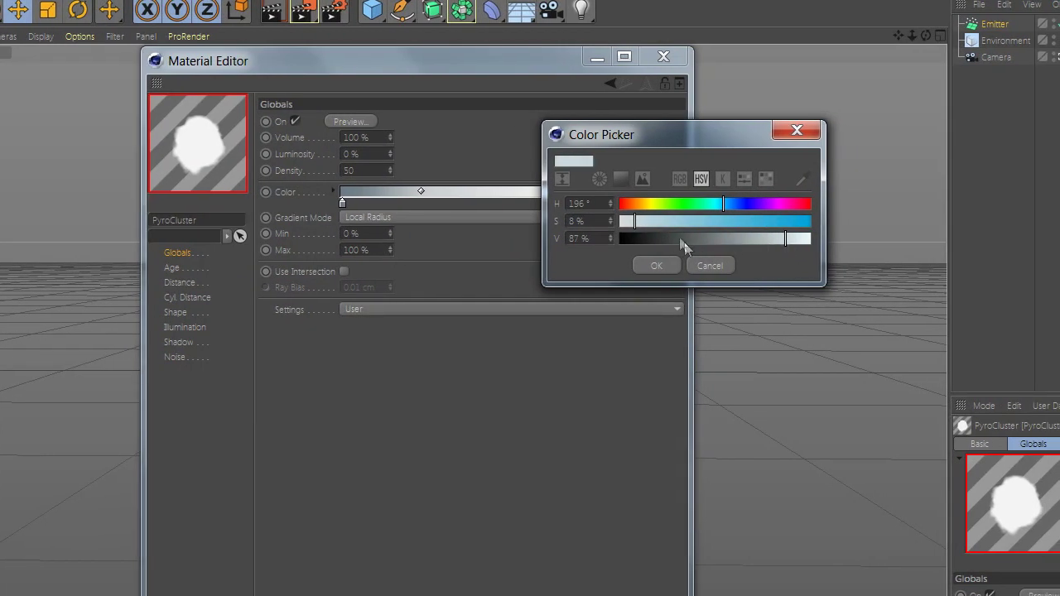
left_click(745, 206)
left_click(658, 265)
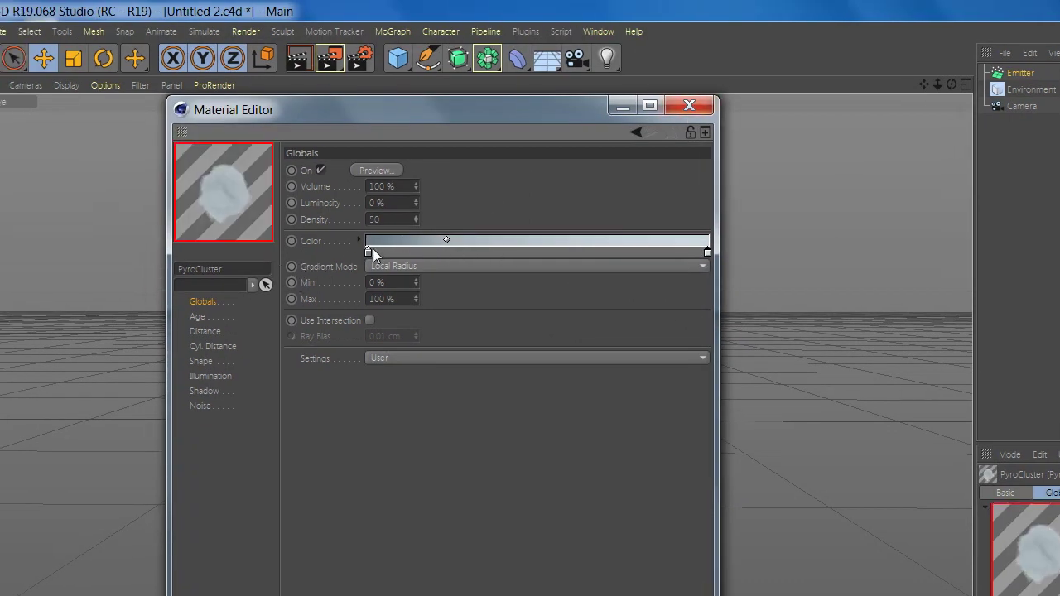
double_click(366, 249)
left_click(340, 311)
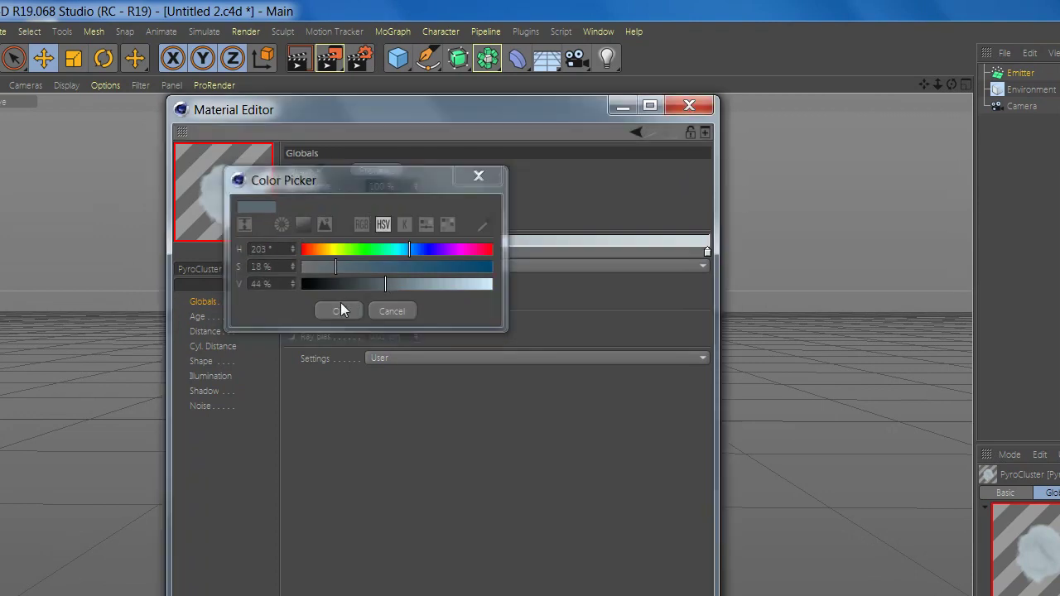
left_click_drag(313, 113, 587, 185)
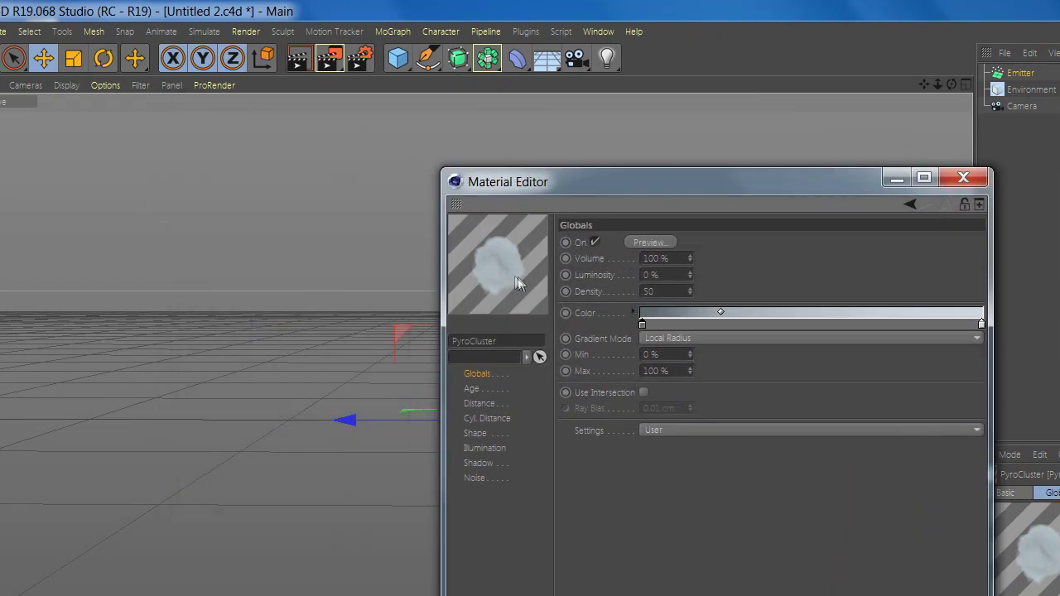
left_click_drag(358, 391, 364, 392, "alt")
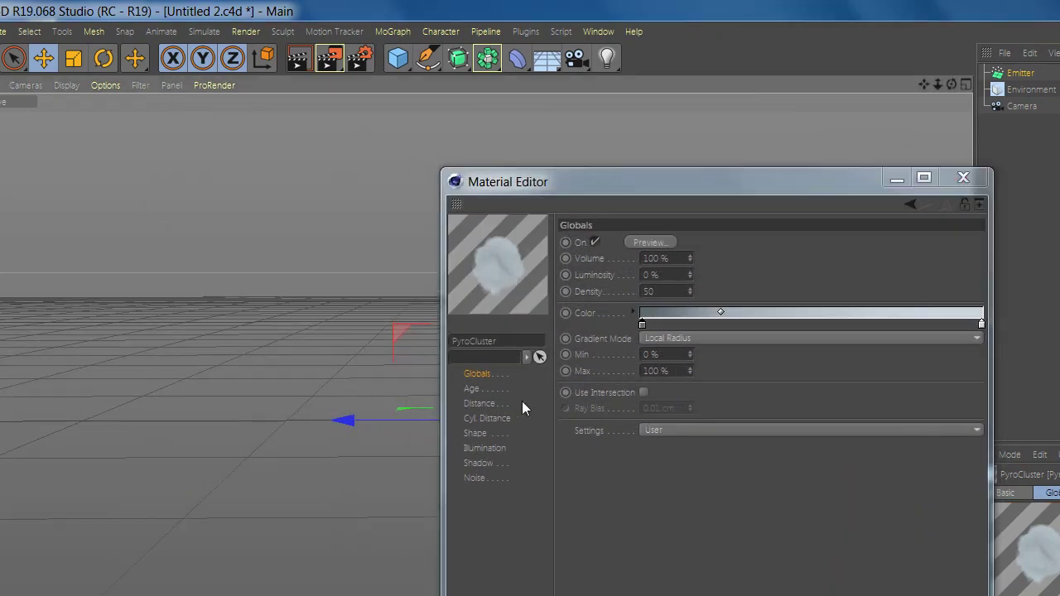
- Disable the age effects of the PyroCluster material
left_click(474, 389)
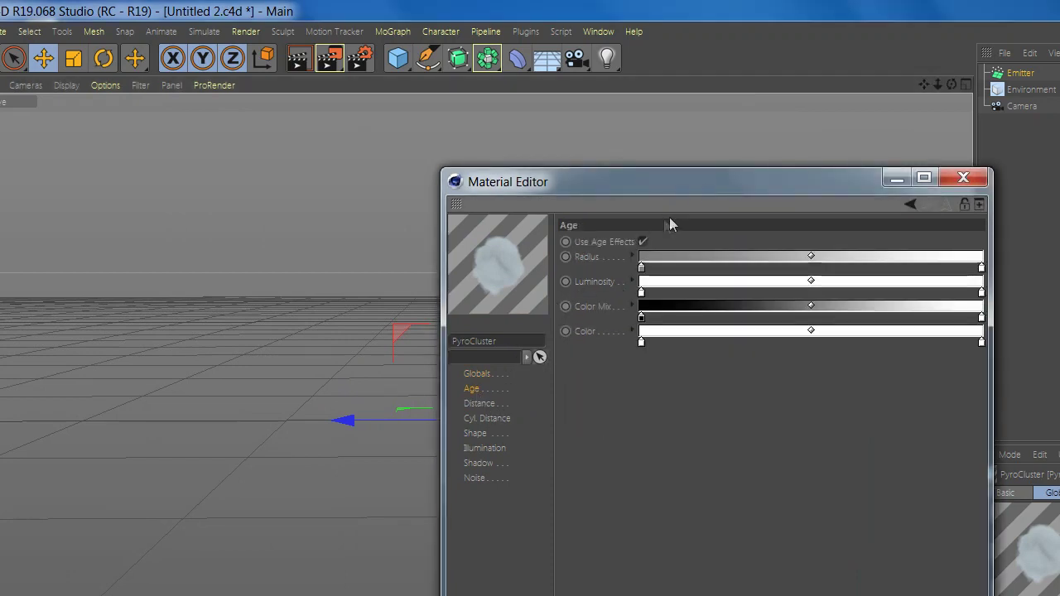
left_click(643, 241)
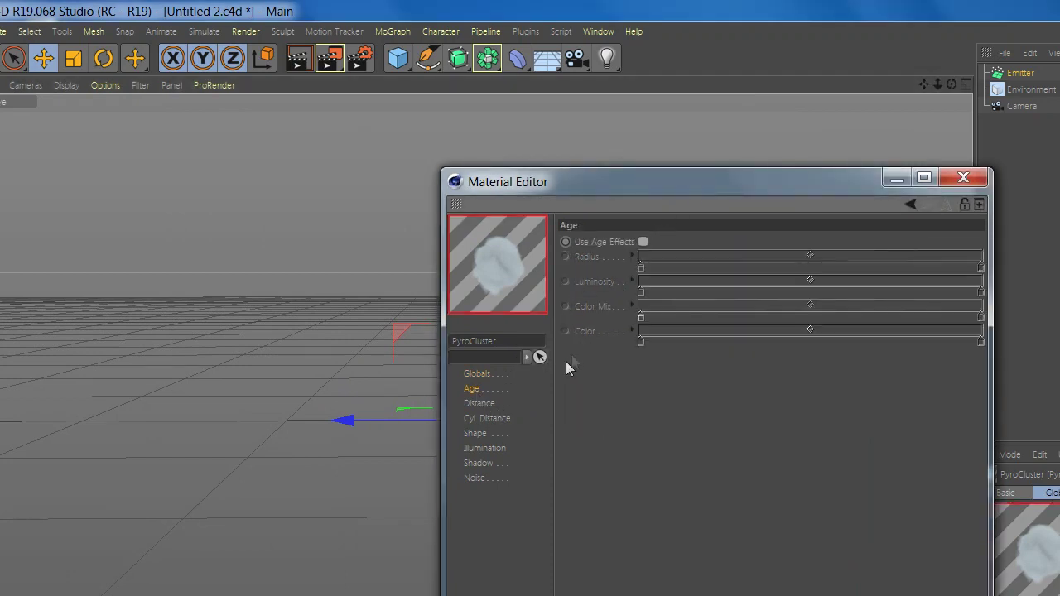
- Set the radius of the PyroCluster material's sphere shape to 152 cm
left_click(494, 404)
left_click(489, 419)
left_click(499, 431)
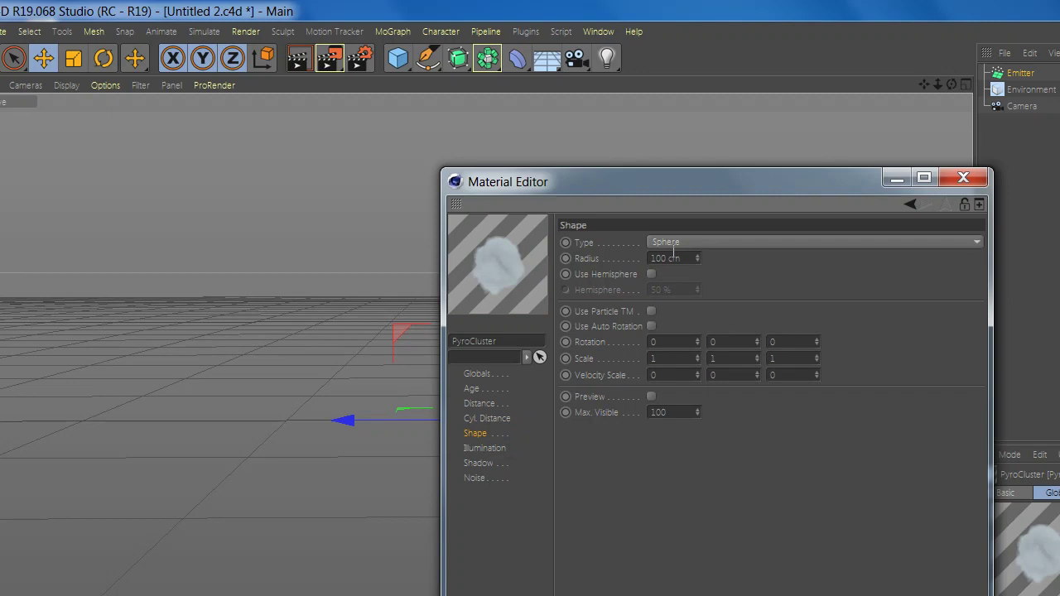
double_click(674, 252)
type("15200")
key("Return")
double_click(667, 258)
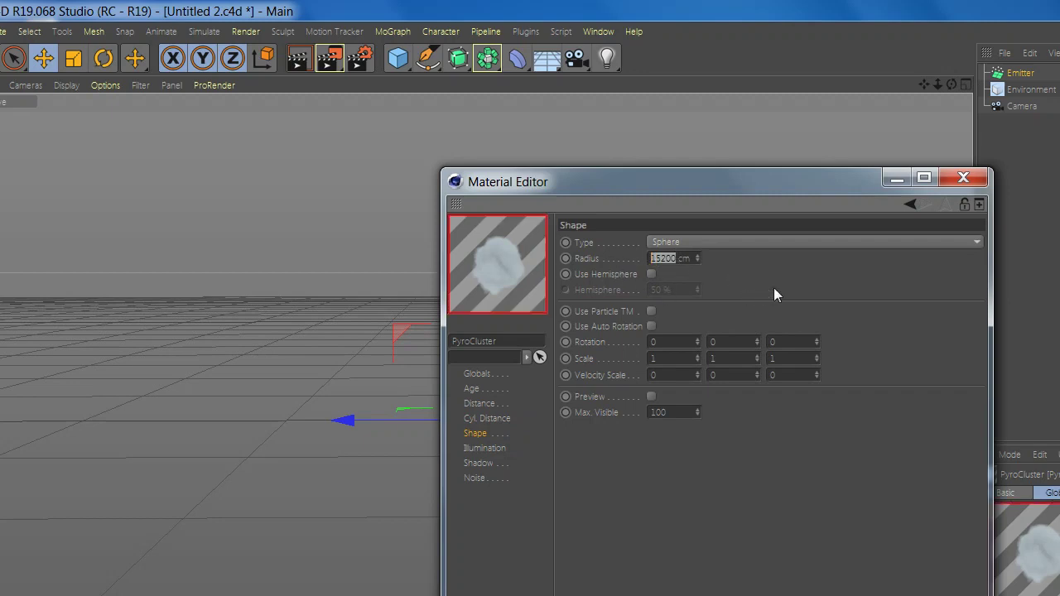
type("152")
key("Return")
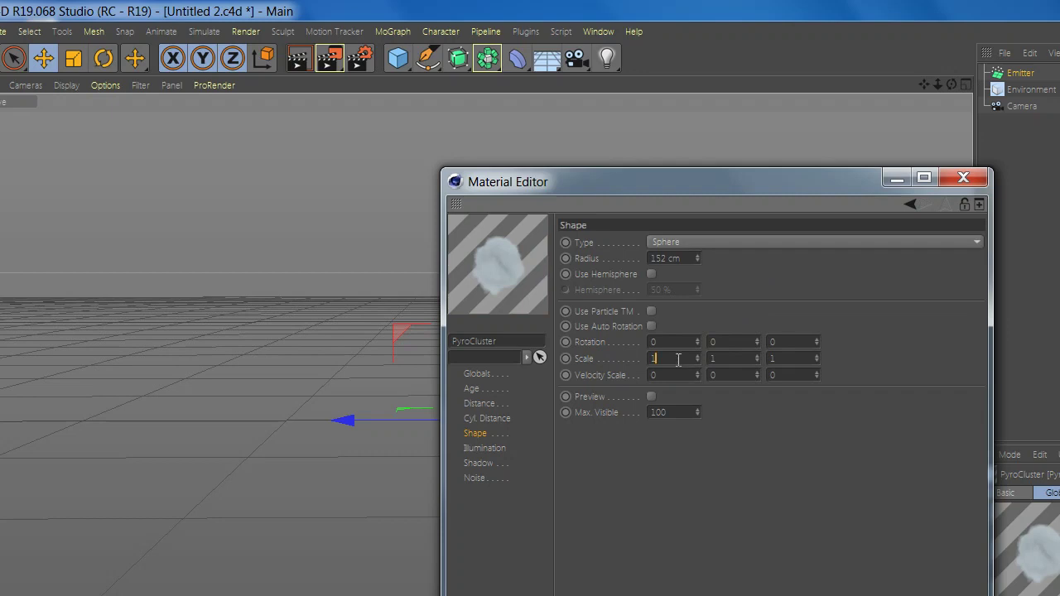
- Set the PyroCluster shape's scale to 1.5, 0.9 and 2.3
left_click(733, 358)
left_click_drag(732, 358, 707, 359)
scroll(738, 358, "down", 1)
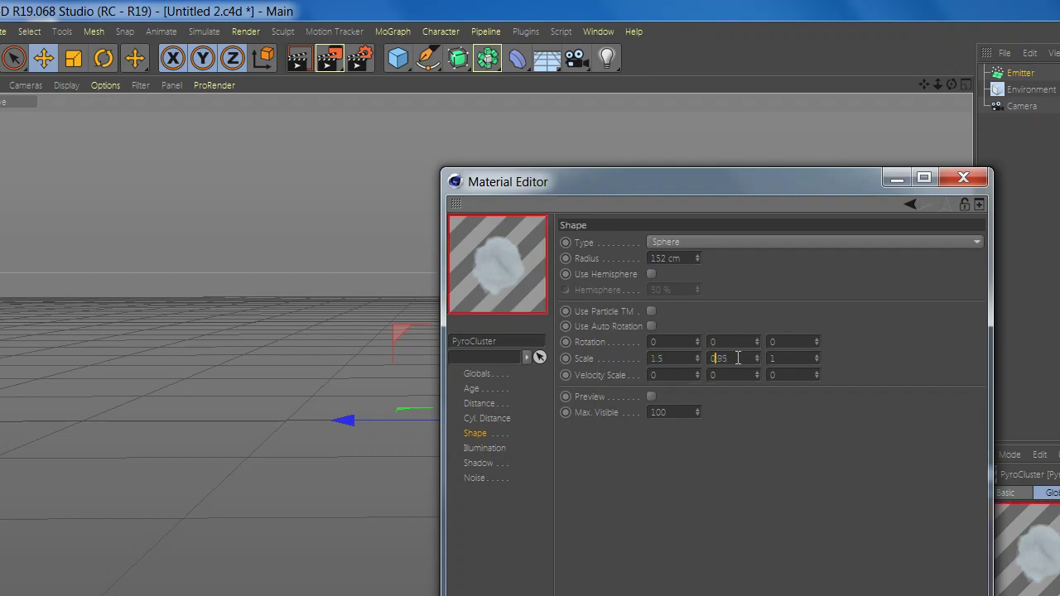
left_click(778, 358)
key("BackSpace")
type("2")
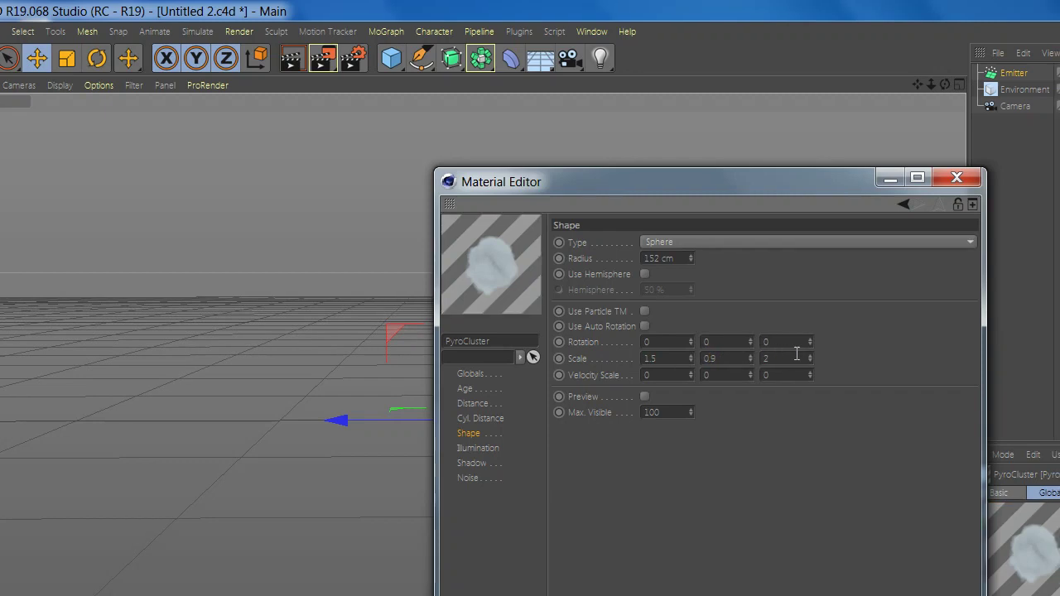
type(".3")
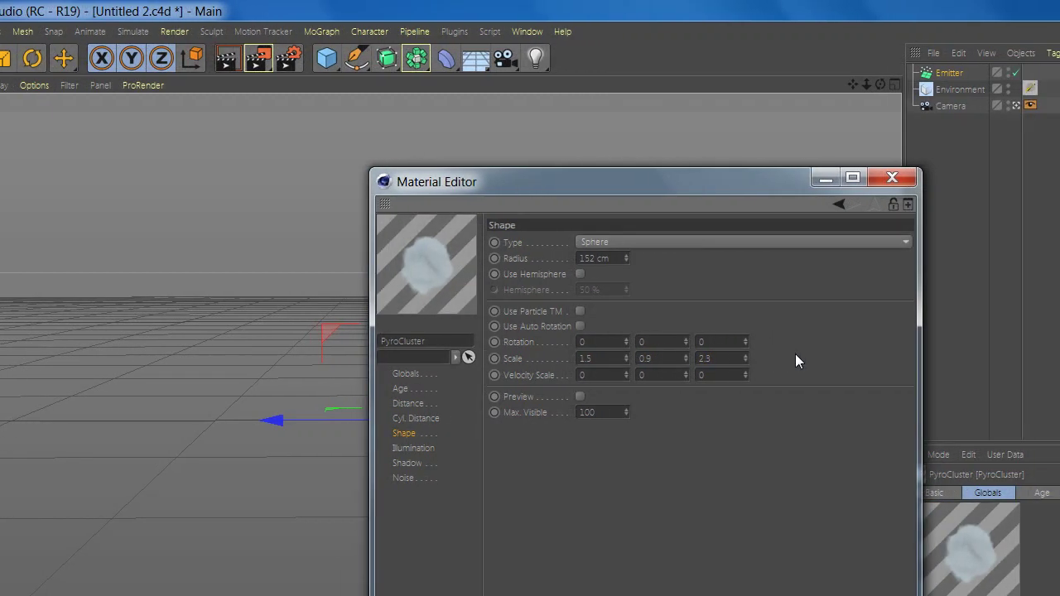
- Enable the PyroCluster shape preview and turn on illumination in Diffuse mode
left_click(664, 375)
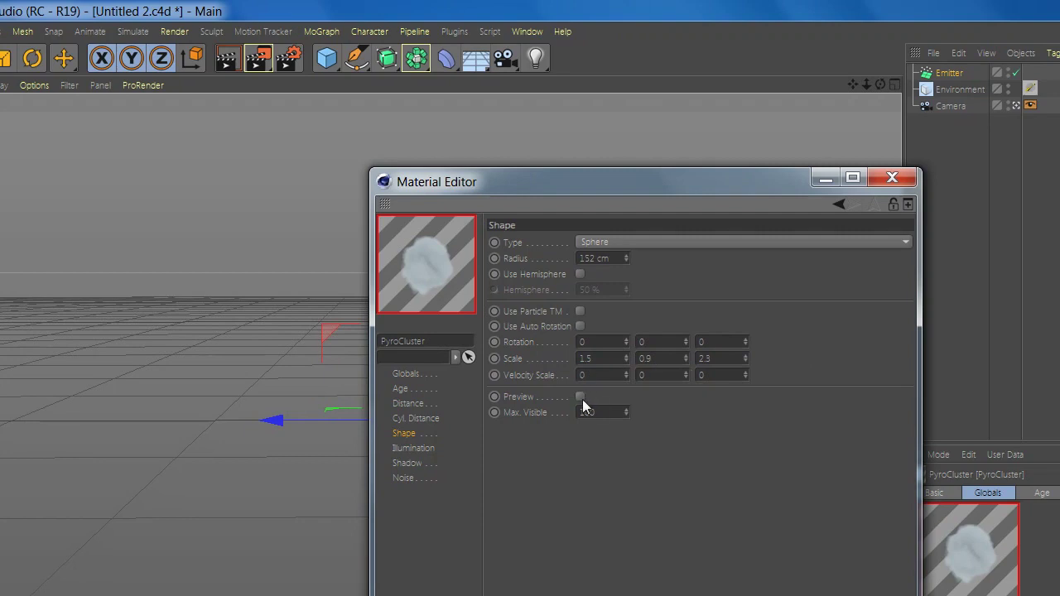
left_click(581, 396)
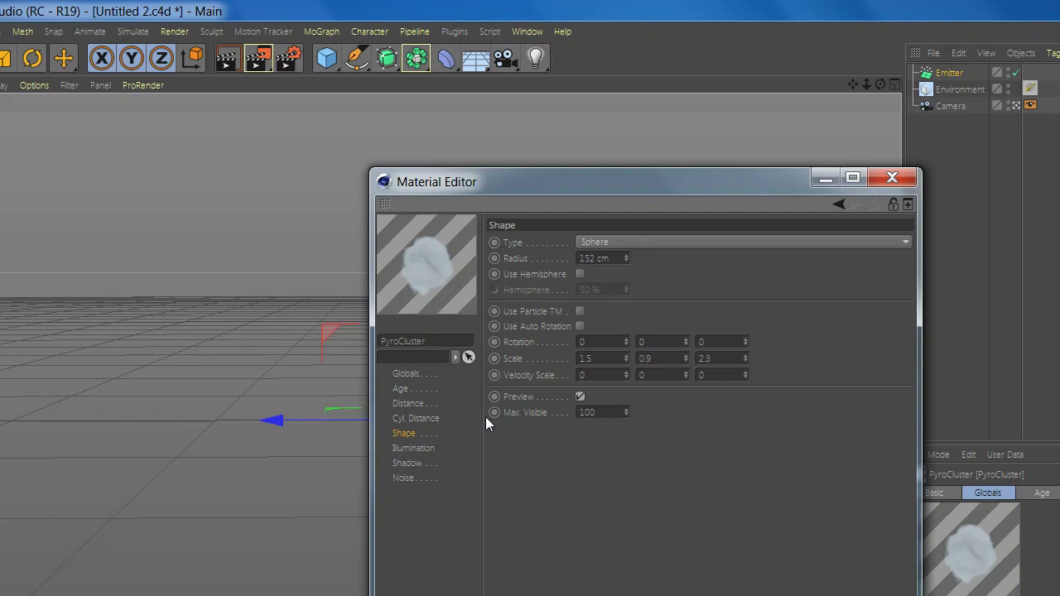
left_click(406, 449)
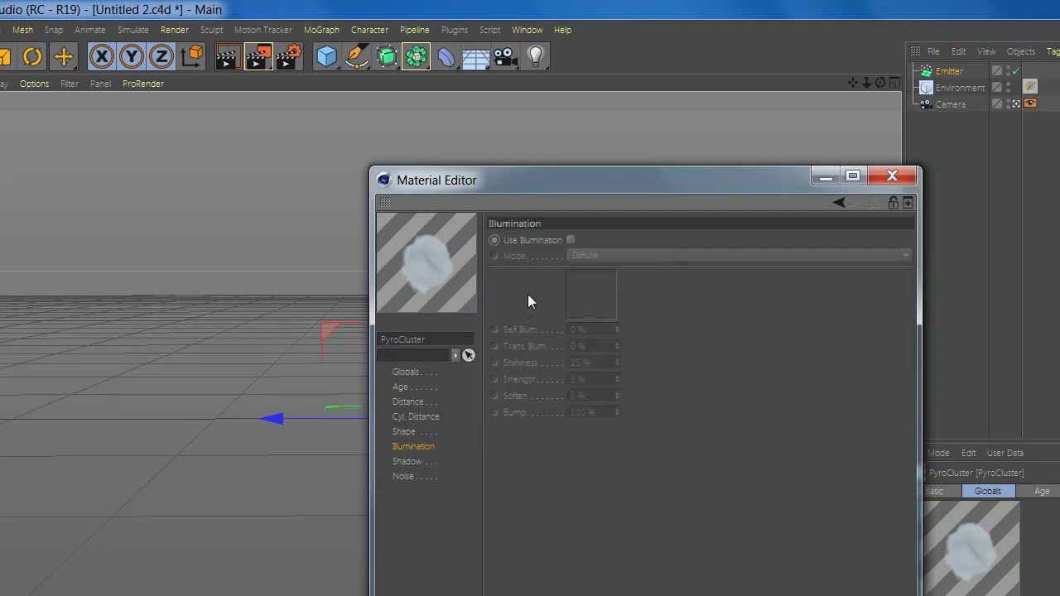
left_click(568, 241)
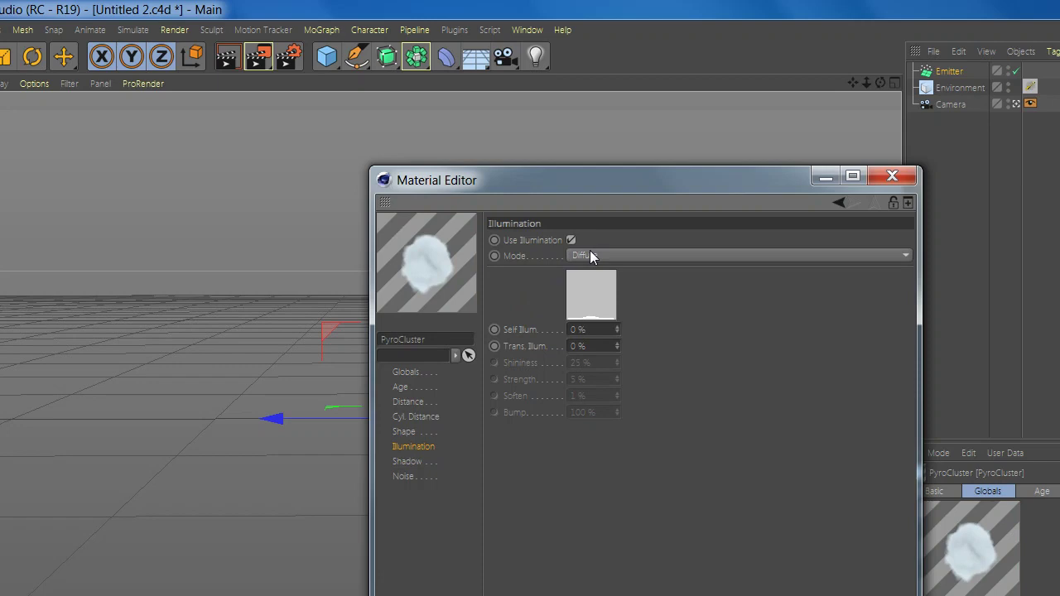
- Enable cast shadows and self shadows for the PyroCluster material and set the shadow transparency to 5%
left_click(428, 456)
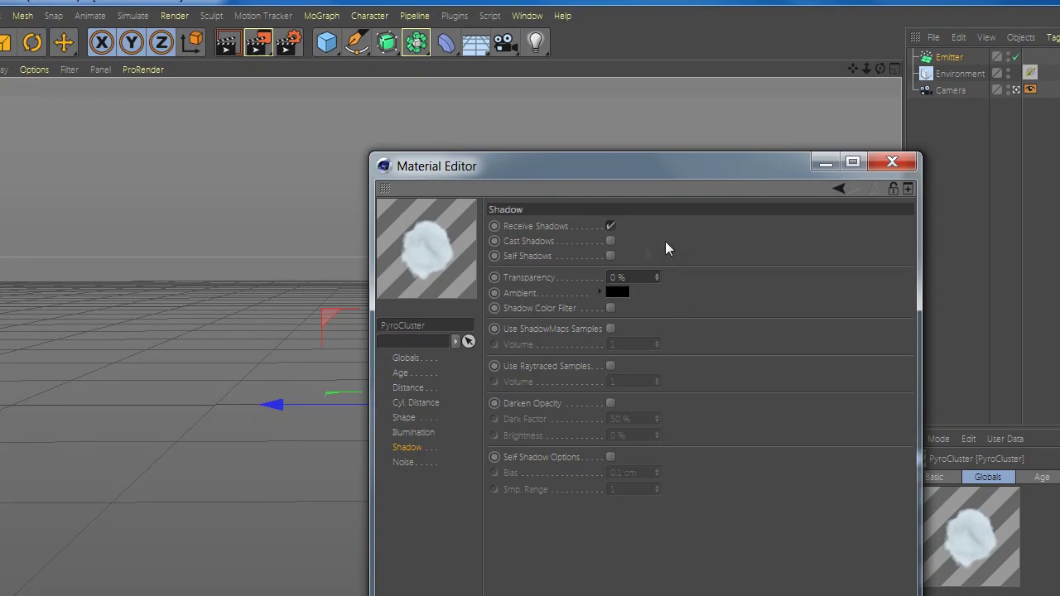
left_click(611, 243)
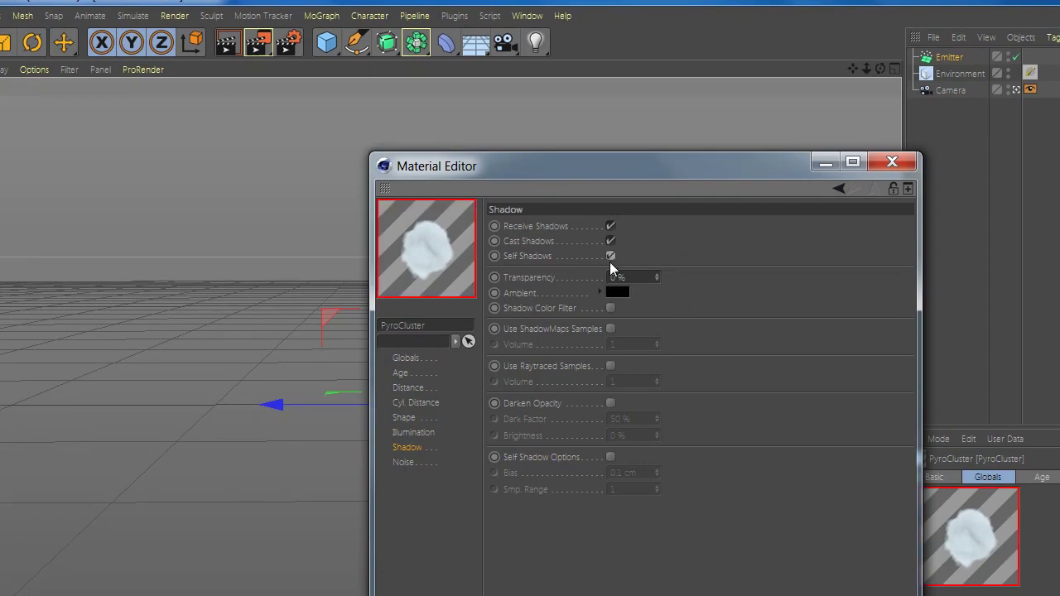
double_click(626, 279)
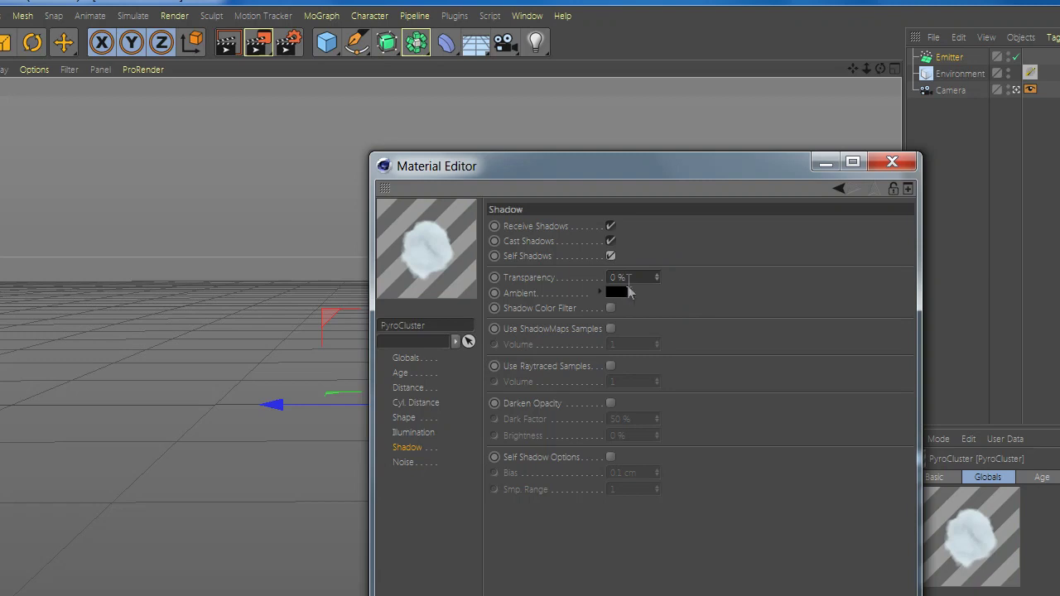
type("5")
key("Return")
- Set the shadow's ambient colour to a muted blue (H 195°, S 36%, V 54%)
left_click(617, 292)
left_click(656, 292)
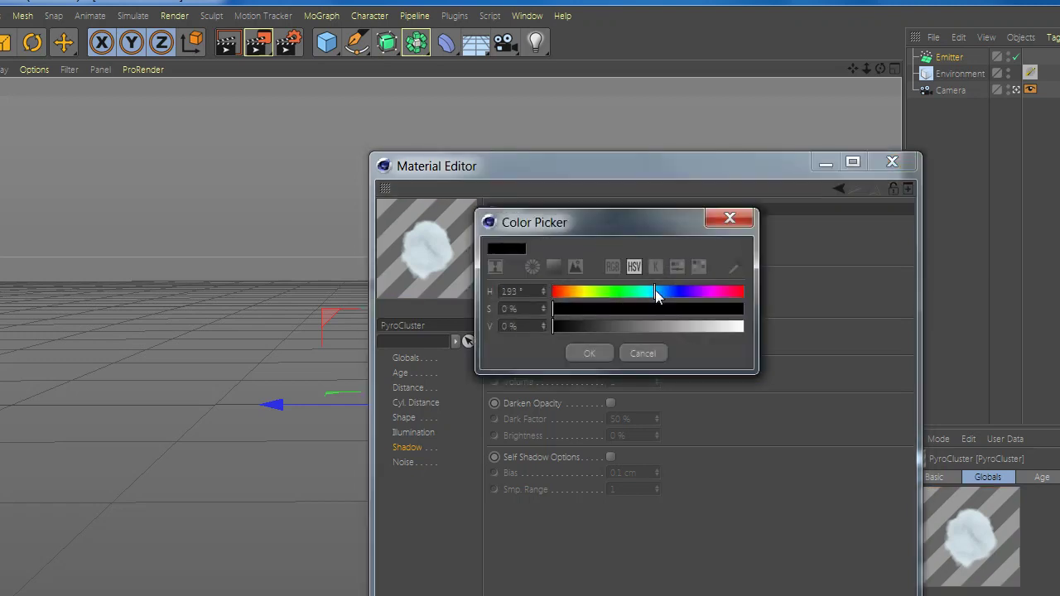
left_click_drag(600, 327, 622, 306)
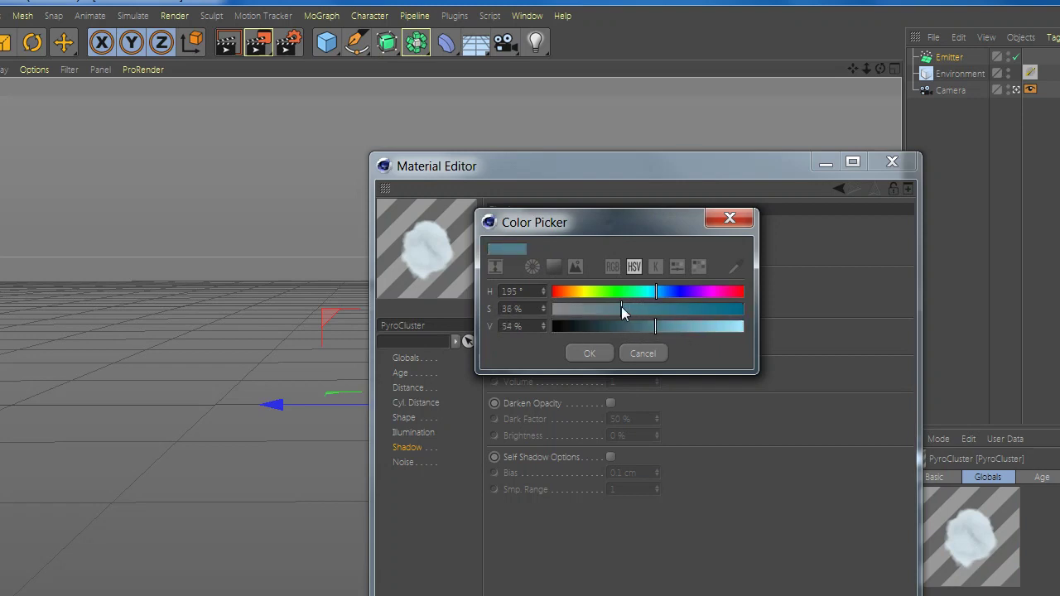
left_click(611, 353)
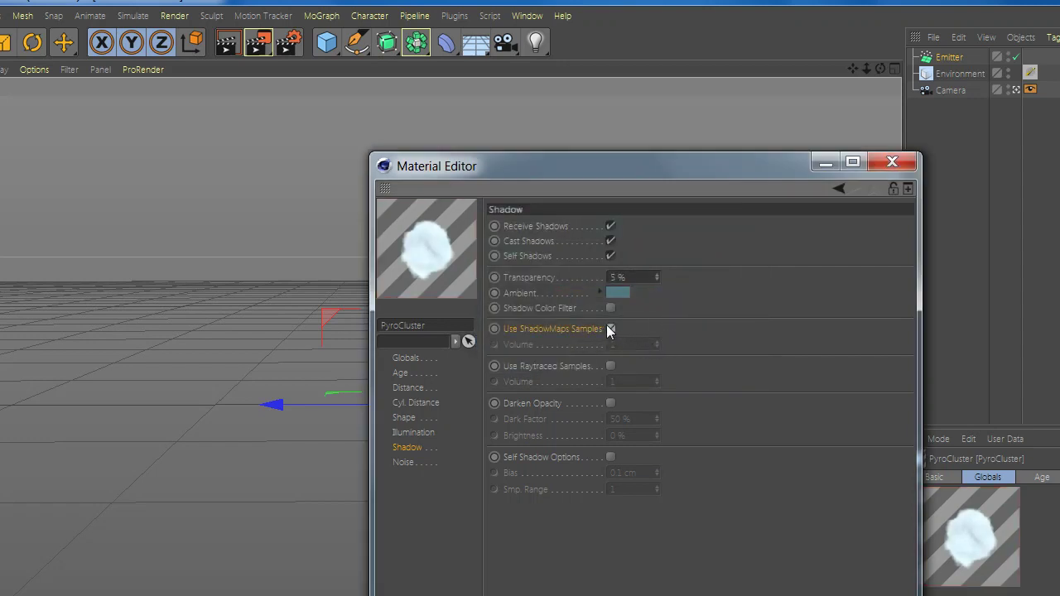
- Enable shadow map samples for the PyroCluster shadow and set their volume to 50
left_click(608, 328)
double_click(641, 343)
type("50")
key("Return")
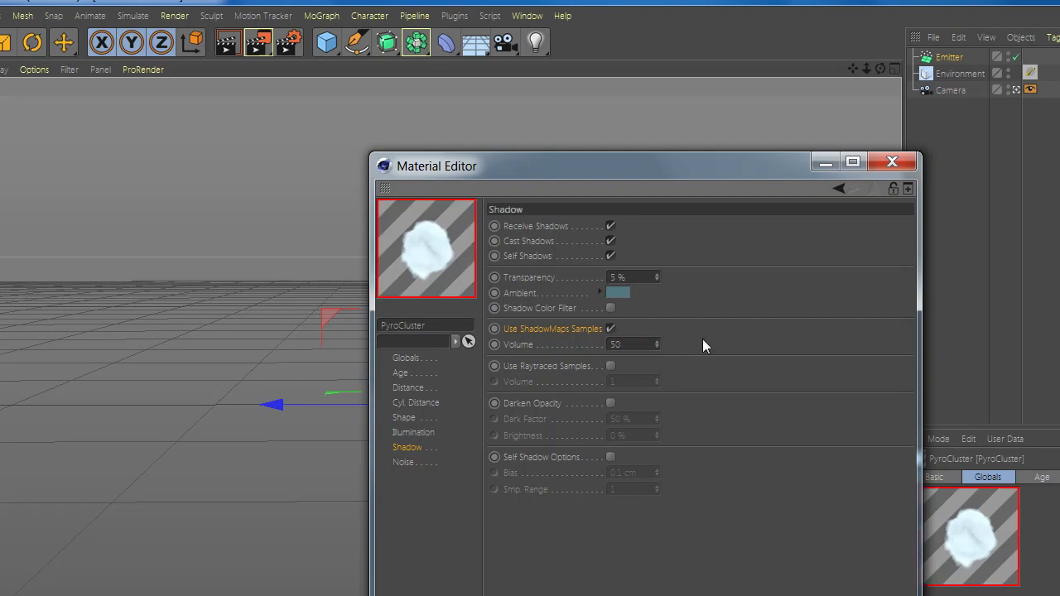
- Set the PyroCluster noise's regularity to 11% and its detail to 5
left_click(418, 464)
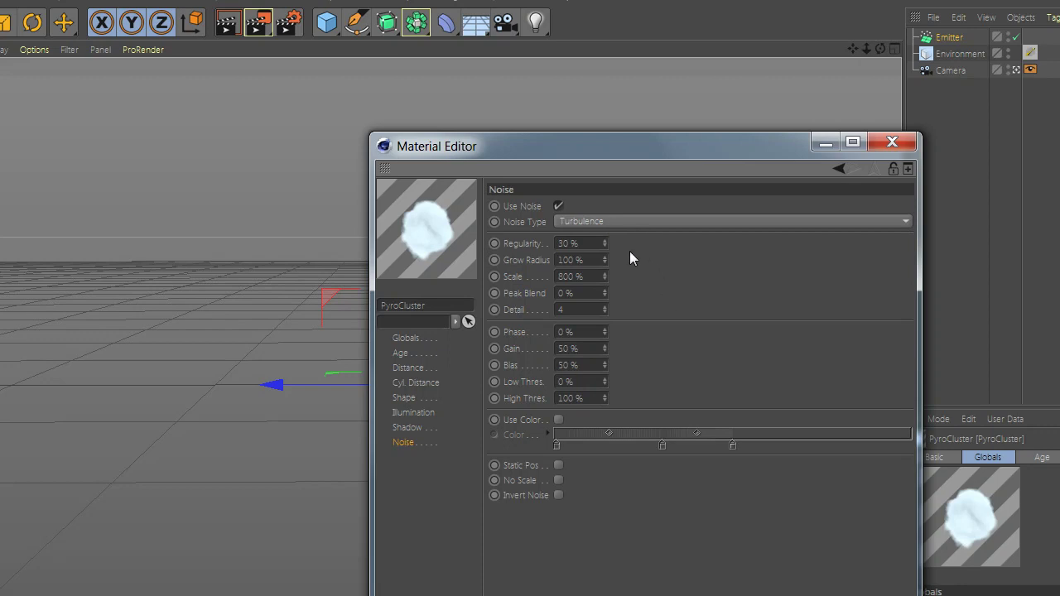
double_click(568, 244)
type("11")
key("Return")
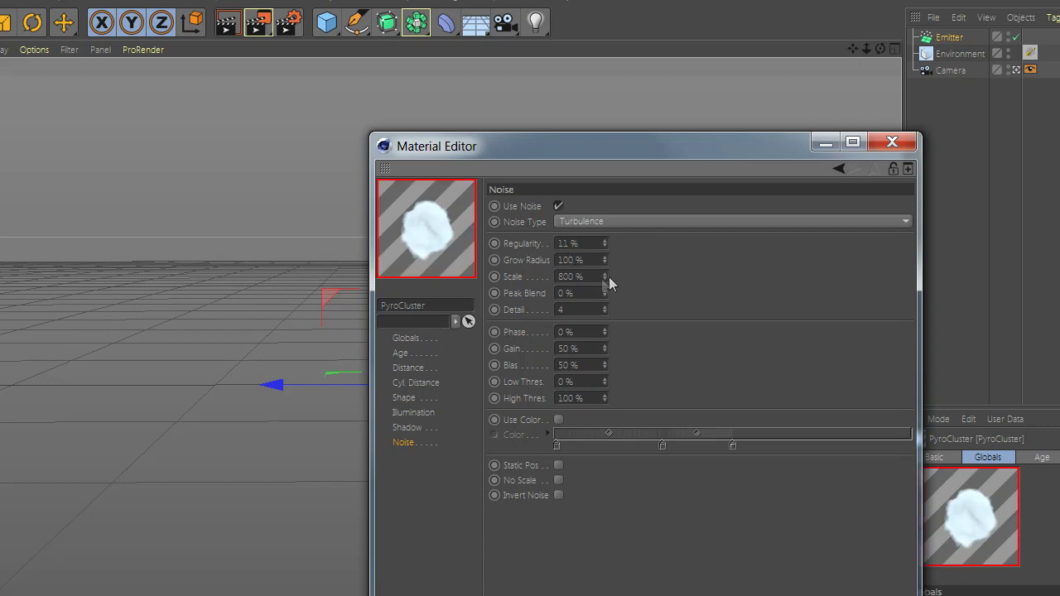
double_click(571, 309)
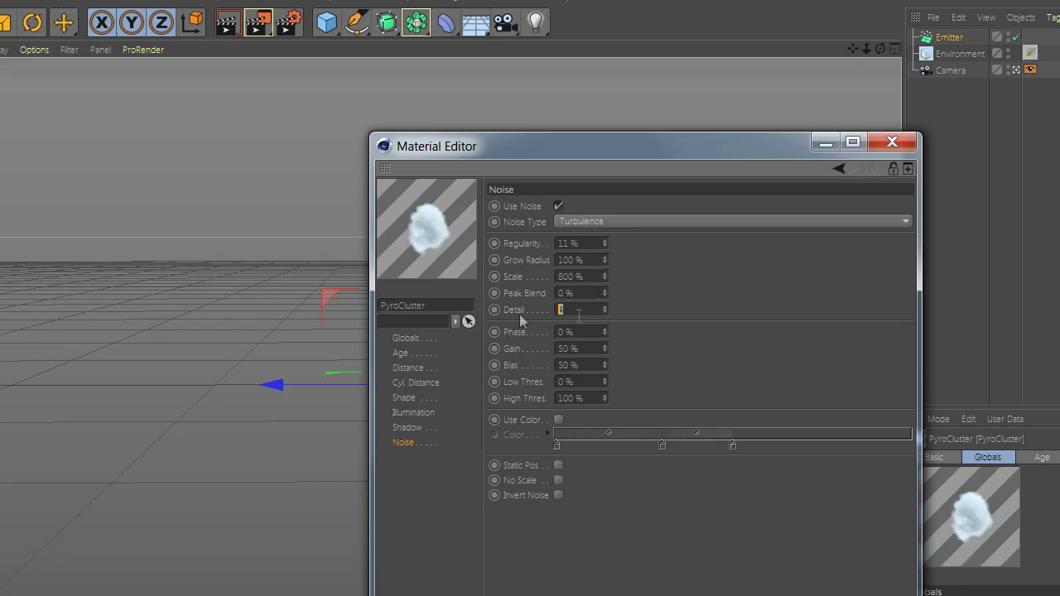
type("5")
key("Return")
- Set the PyroCluster noise's peak blend to 75% and its phase to 20%
double_click(565, 293)
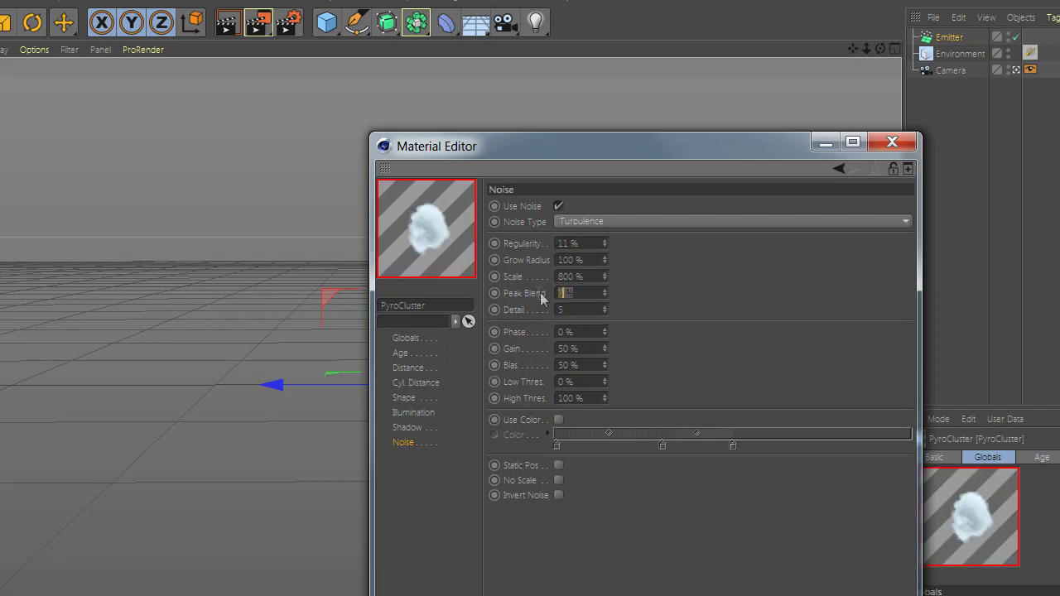
type("75")
key("Tab")
key("Return")
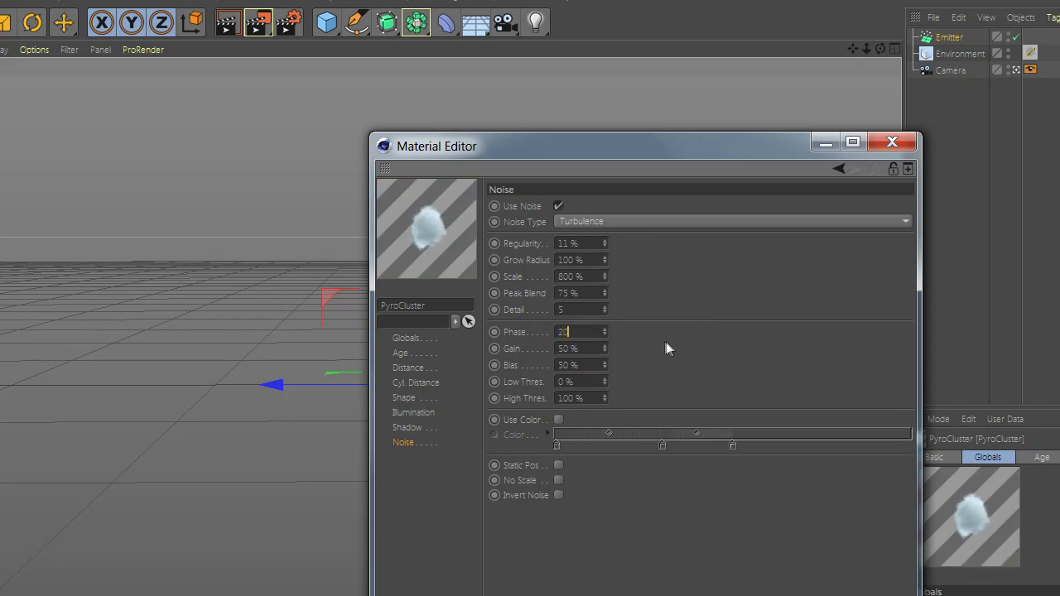
key("Return")
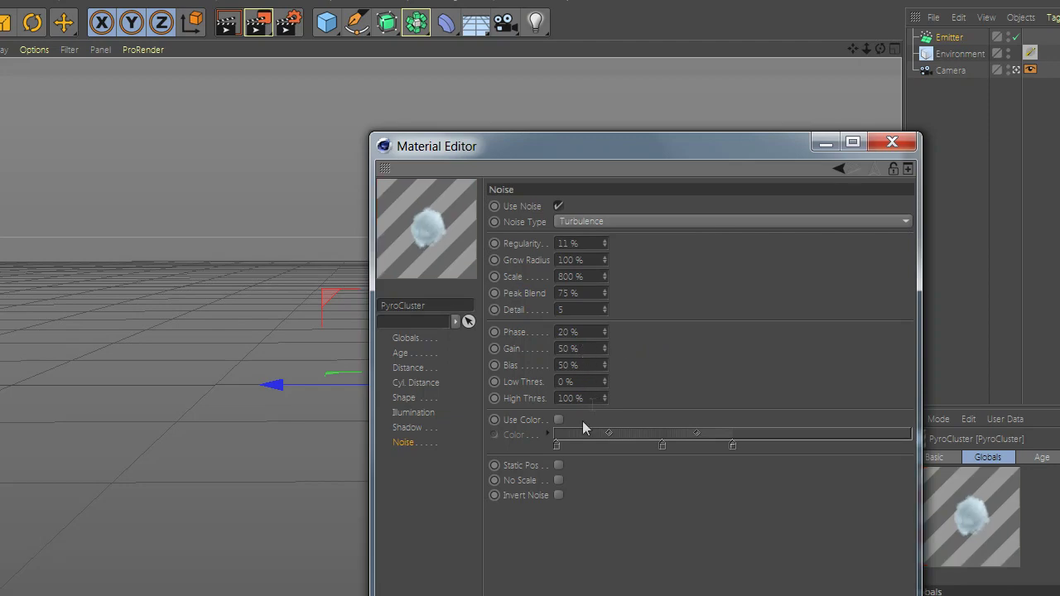
- Enable No Scale for the PyroCluster noise and apply the finished material to the emitter
left_click(558, 481)
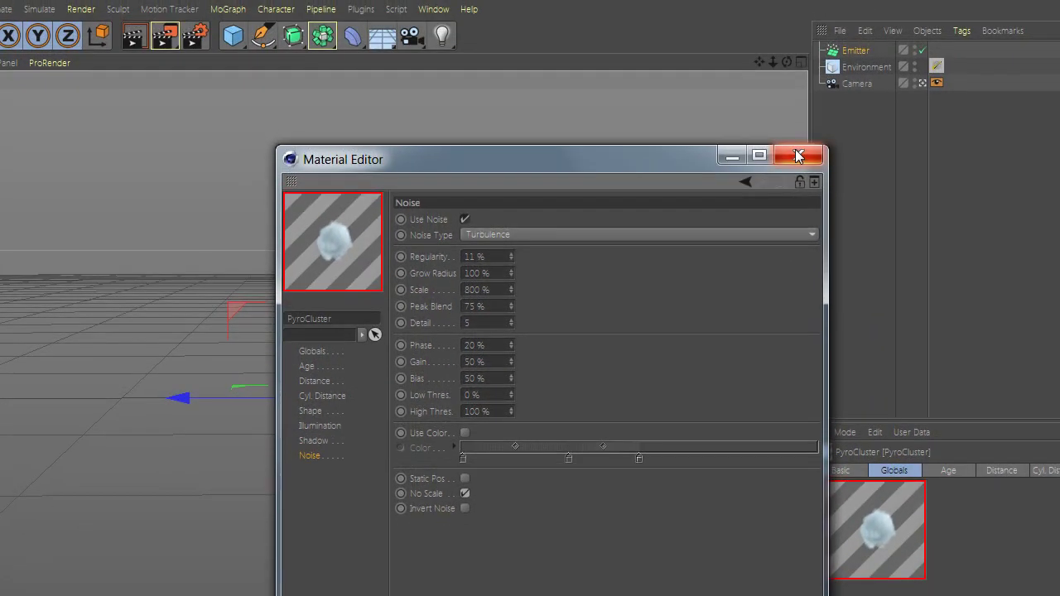
left_click(798, 156)
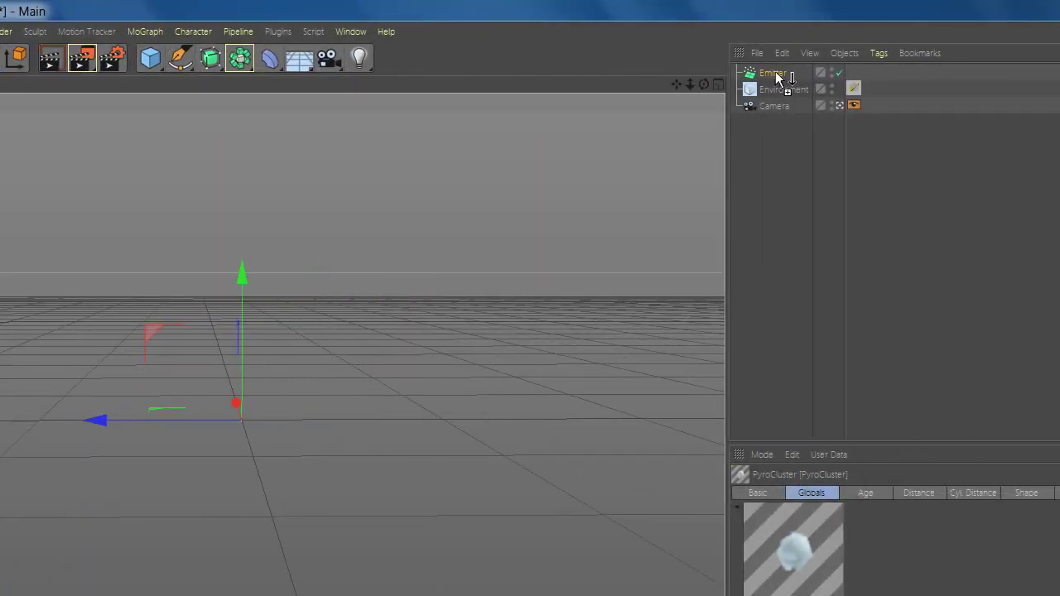
left_click_drag(779, 79, 773, 76)
- Scale the emitter up to about 1219 cm square and set its pitch rotation to 90°
left_click(766, 79)
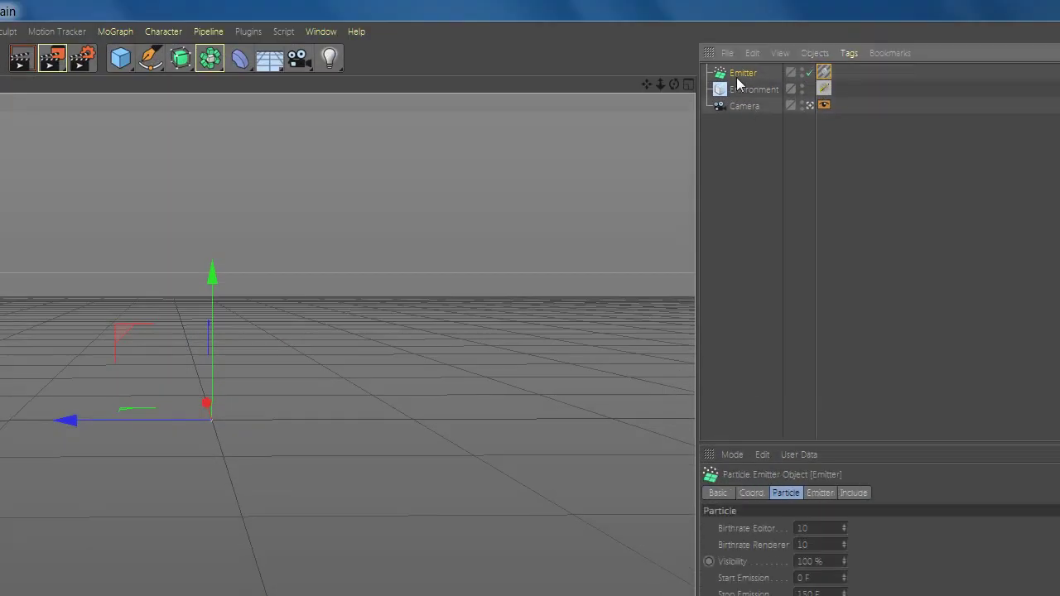
left_click_drag(187, 395, 199, 419, "alt")
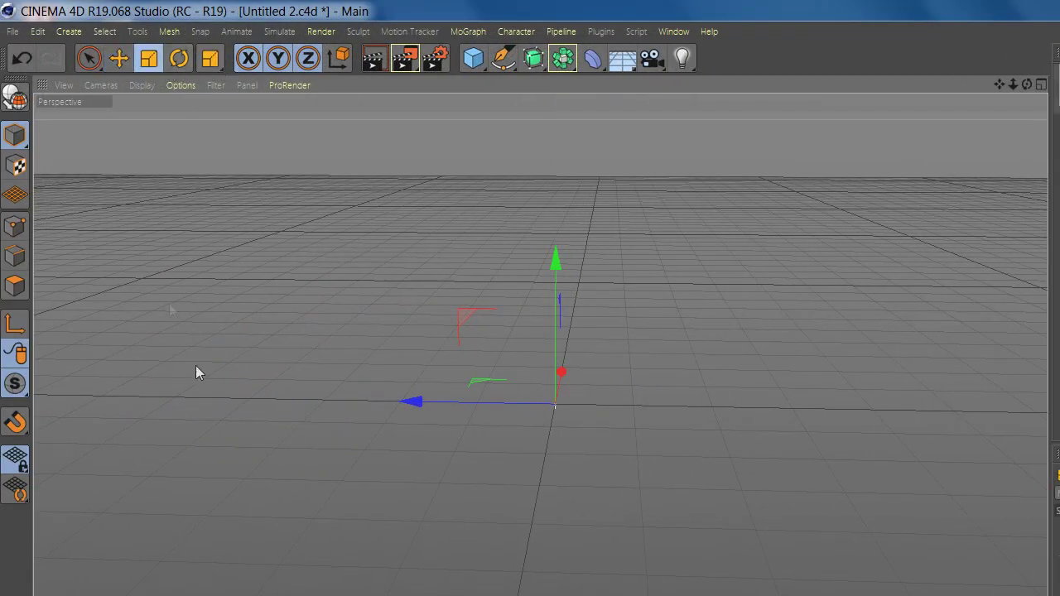
left_click_drag(195, 367, 746, 414)
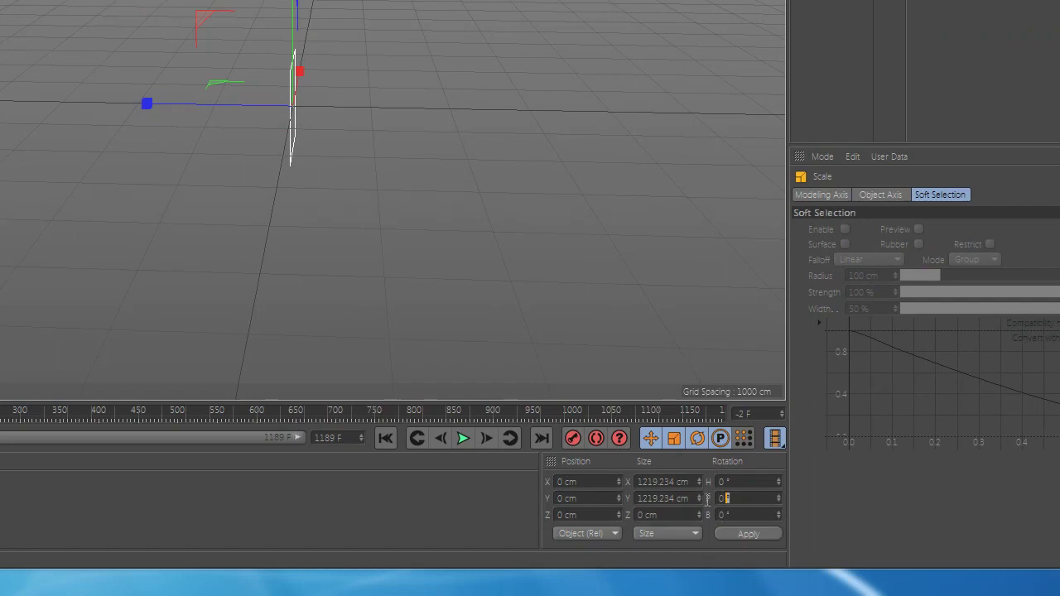
type("90")
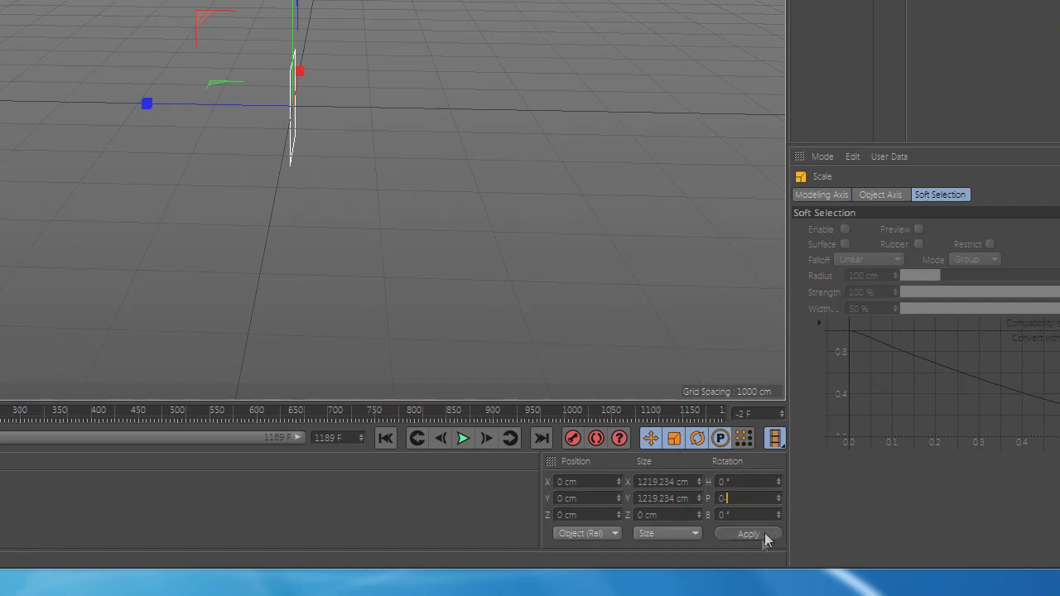
left_click(740, 533)
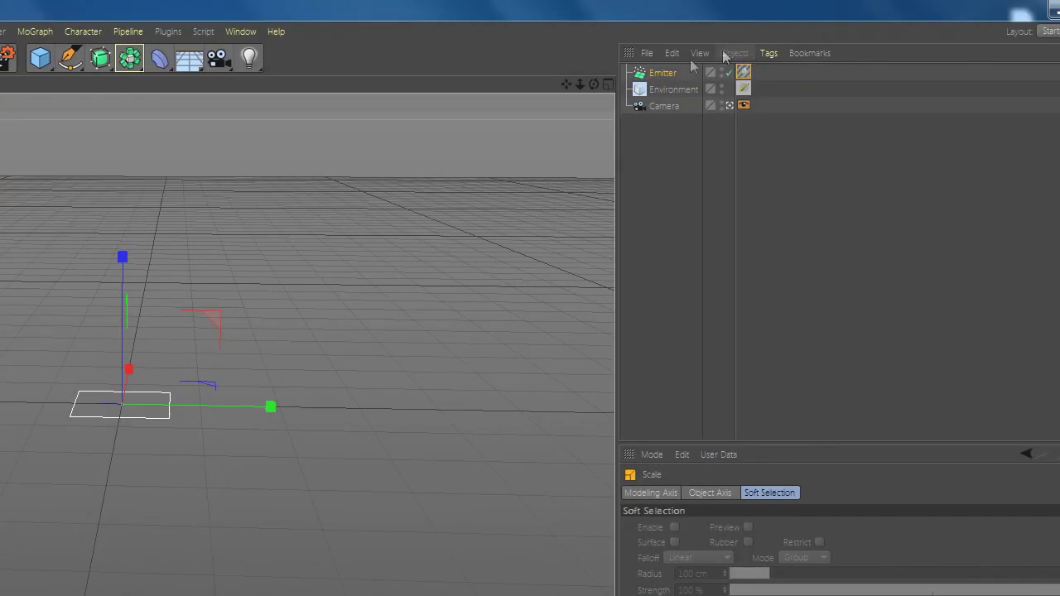
- Set the emitter's editor birthrate and renderer birthrate both to 1
left_click(649, 73)
left_click_drag(276, 131, 418, 21, "alt")
scroll(392, 61, "up", 1)
scroll(302, 326, "up", 2)
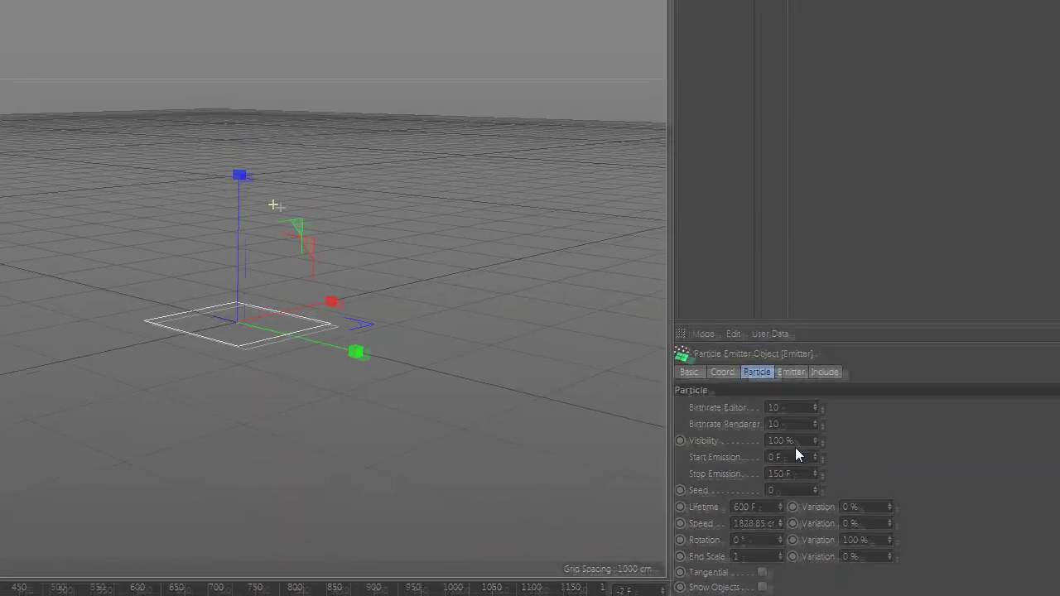
left_click_drag(816, 528, 791, 528)
type("1")
left_click_drag(813, 545, 780, 545)
type("1")
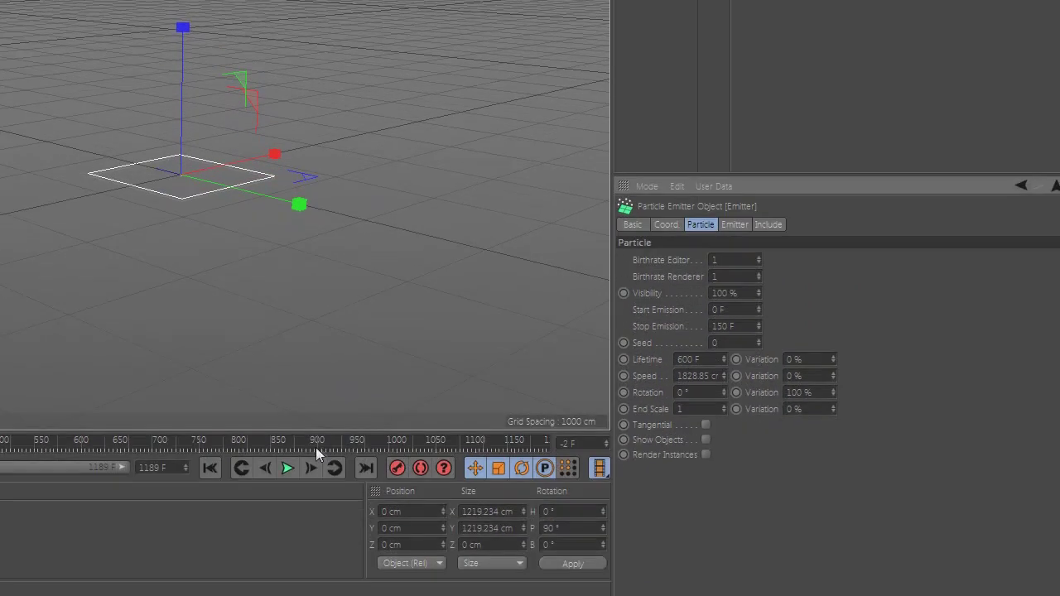
- Play the particle animation to frame 2 and examine the emitted particle's shape up close
left_click(288, 595)
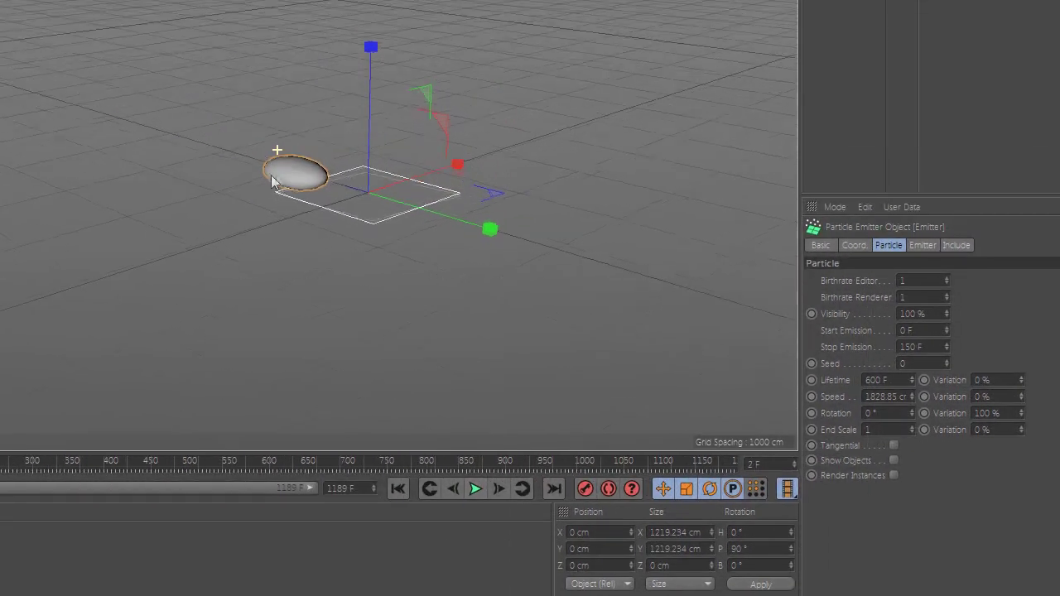
left_click_drag(272, 181, 227, 163, "alt")
right_click_drag(296, 194, 319, 196, "alt")
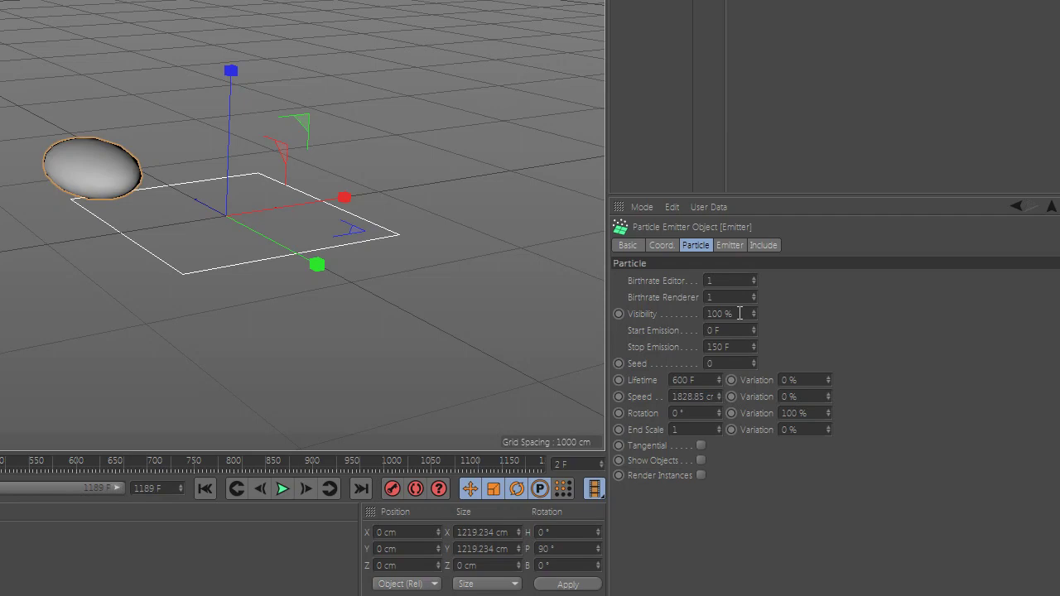
- Set the emitter to start emission at -2 F and stop emission at 0 F
left_click_drag(740, 313, 677, 316)
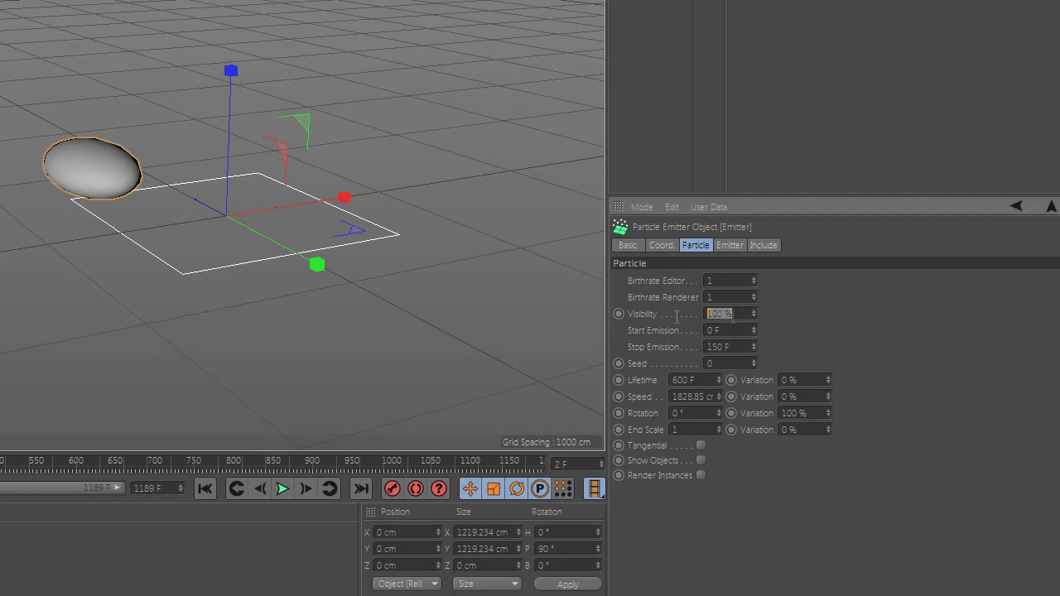
left_click(729, 331)
type("-2")
left_click_drag(737, 347, 615, 347)
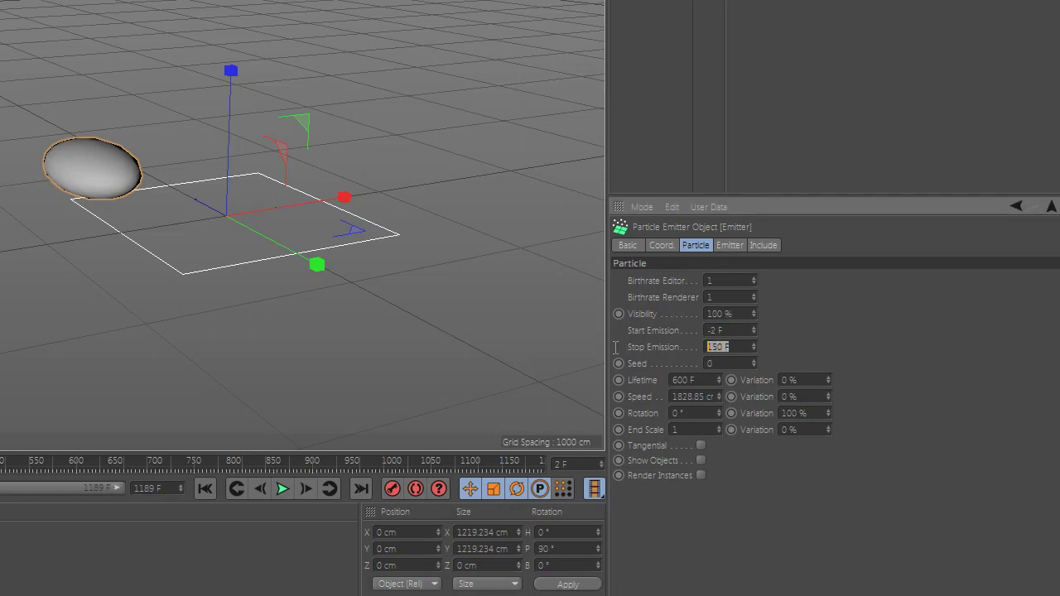
type("0")
key("Return")
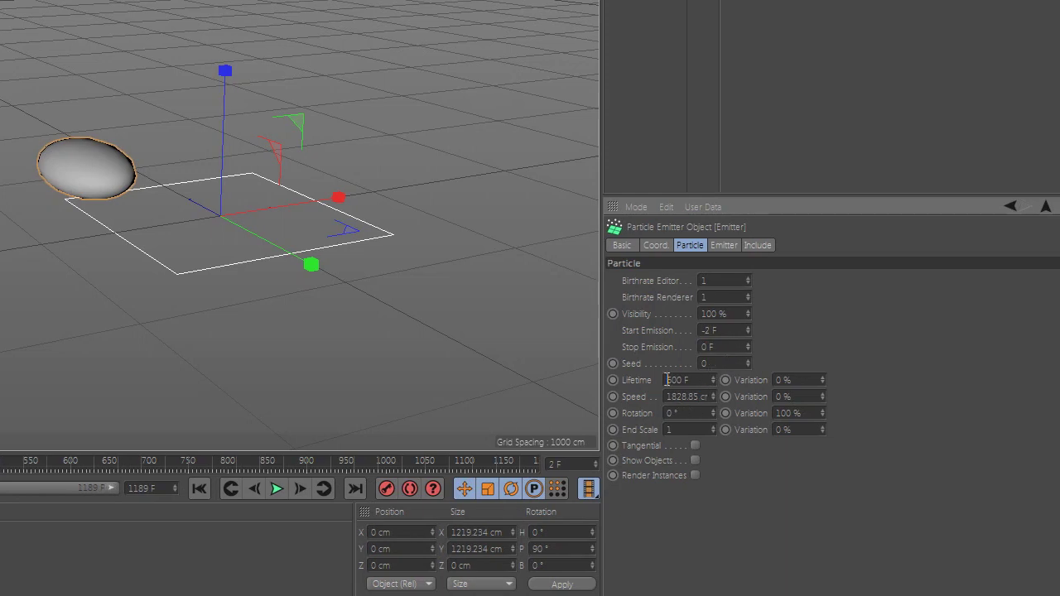
- Set the emitter's particle lifetime to 1100 F and speed to 13 cm
type("1")
key("Return")
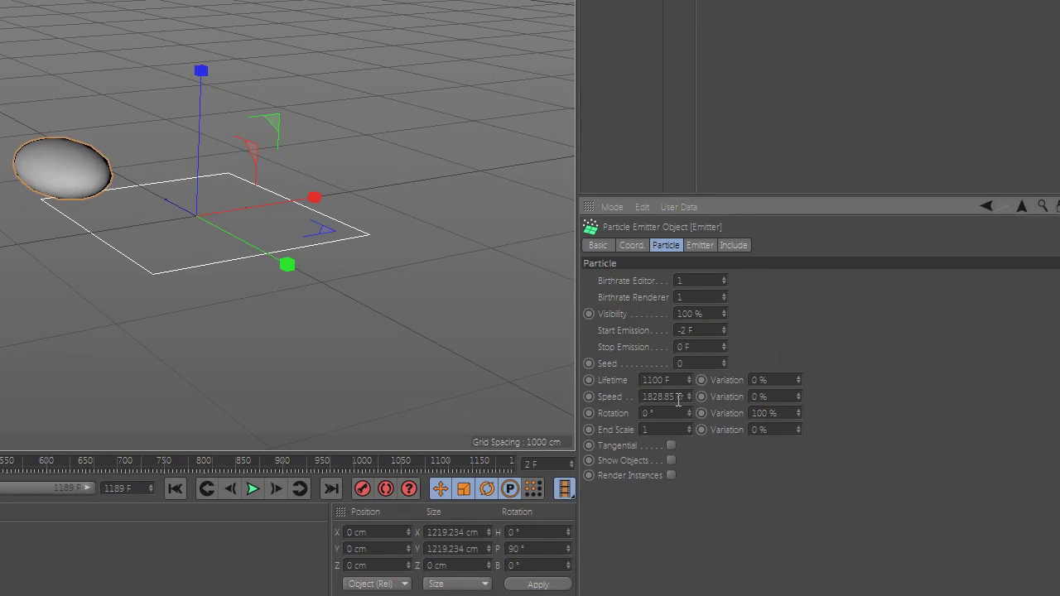
left_click_drag(679, 399, 606, 424)
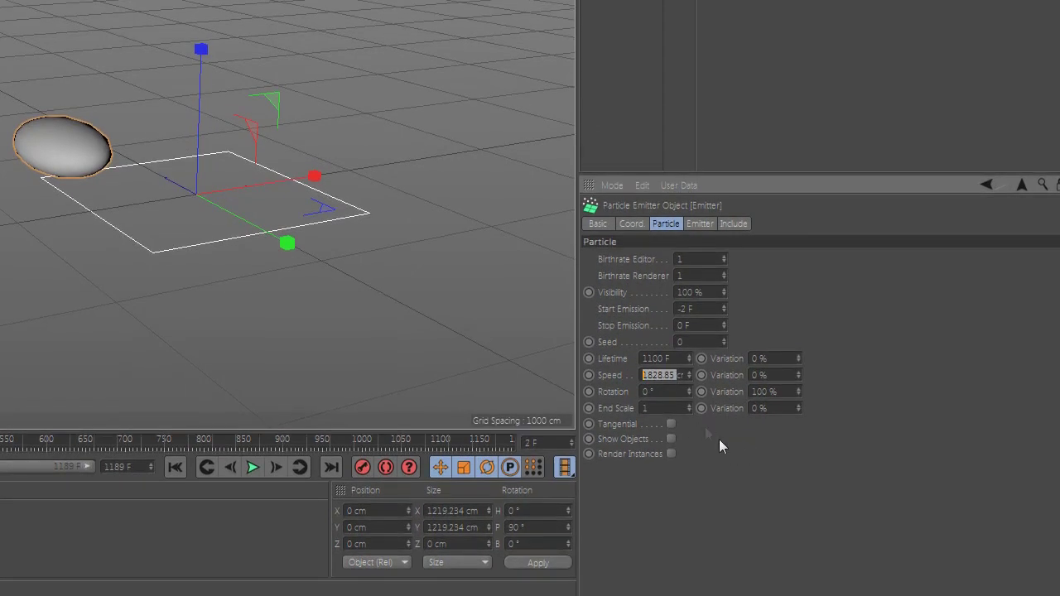
type("13")
key("Return")
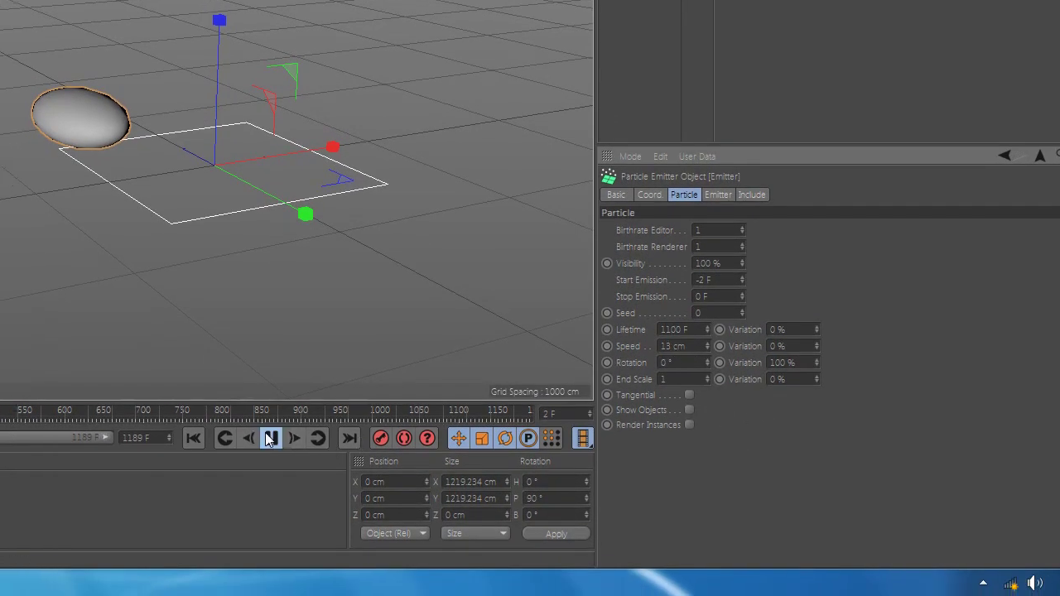
- Replay the particle animation from the first frame and stop it at frame 1 once the particle is emitted
left_click(253, 446)
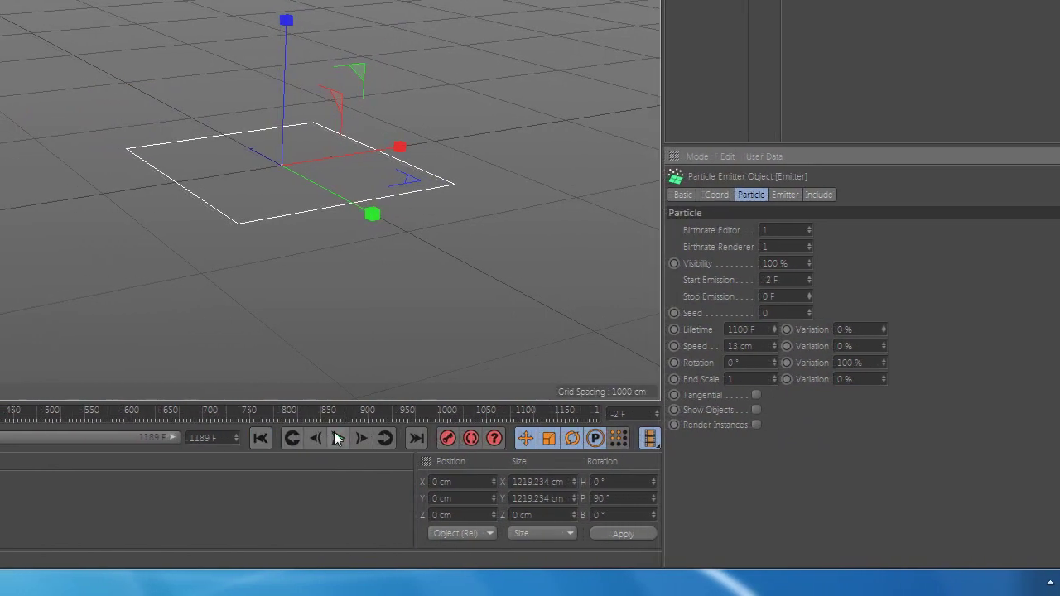
left_click(270, 438)
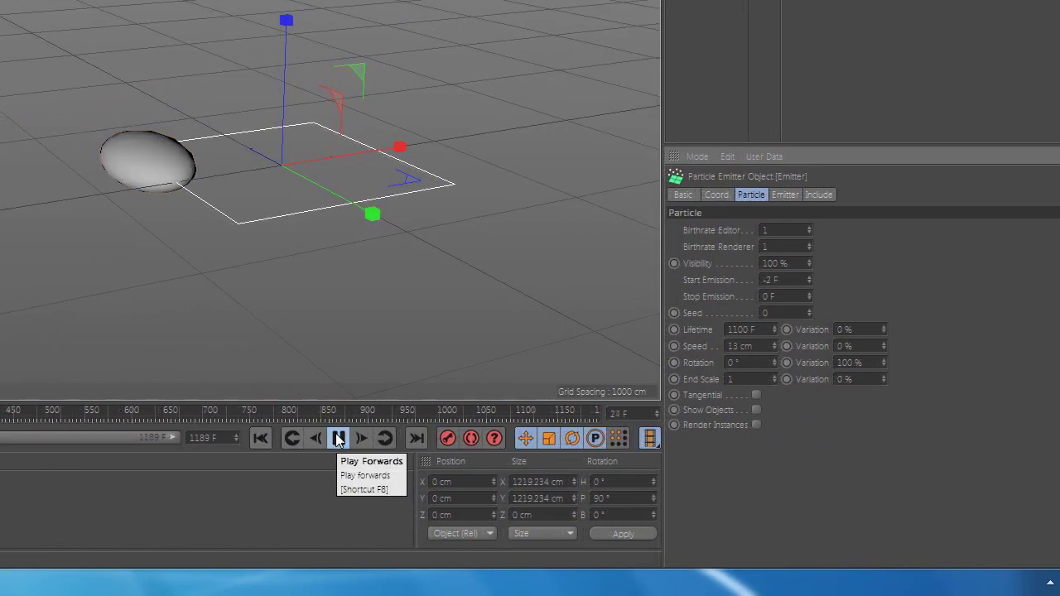
left_click(261, 440)
left_click(336, 439)
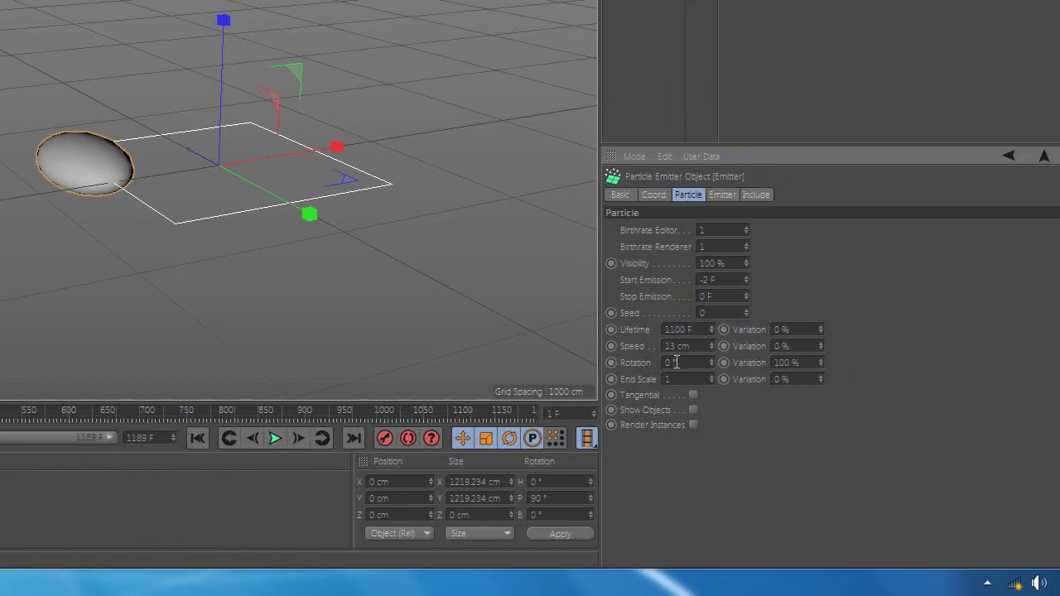
- Set the variation of the emitter's particle speed to 41 %
double_click(802, 347)
type("41")
key("Return")
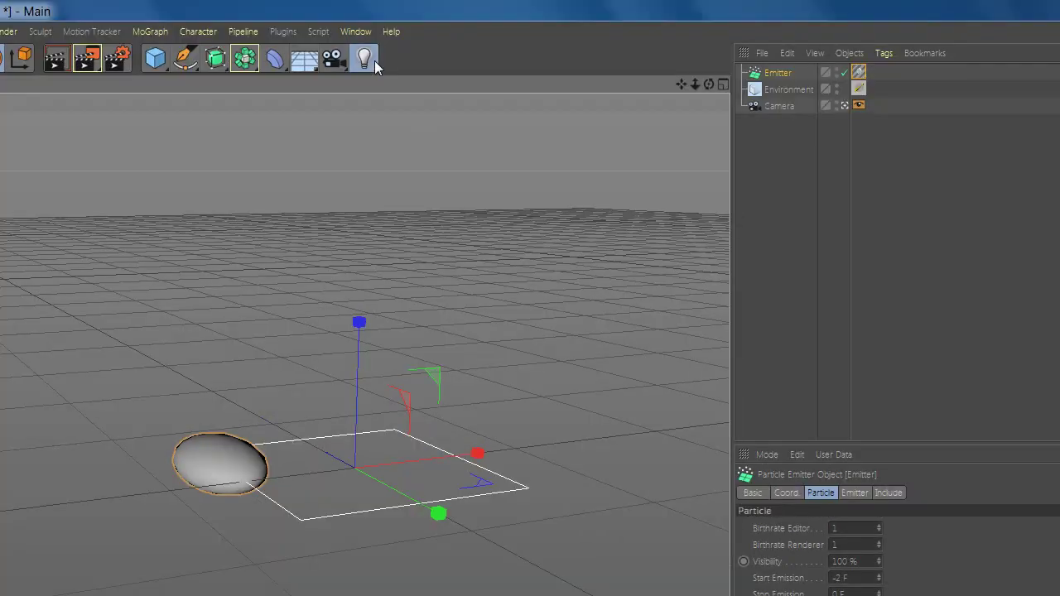
- Add a light and move it beside the emitter to about X -2626 cm, Y 333 cm, Z 1723 cm
left_click(365, 58)
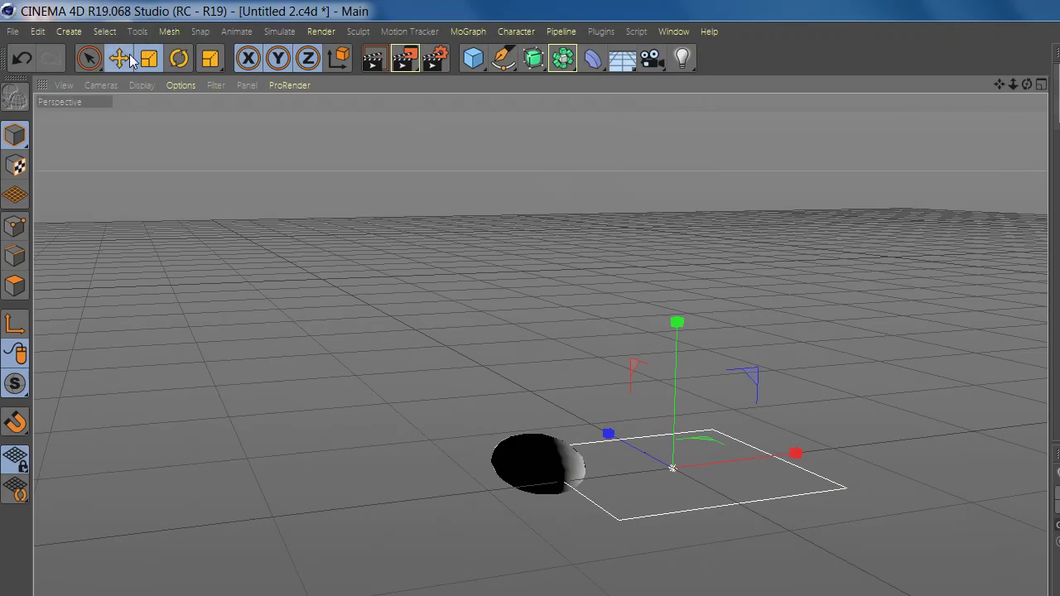
left_click(130, 55)
left_click_drag(634, 447, 814, 516)
left_click_drag(939, 530, 742, 585)
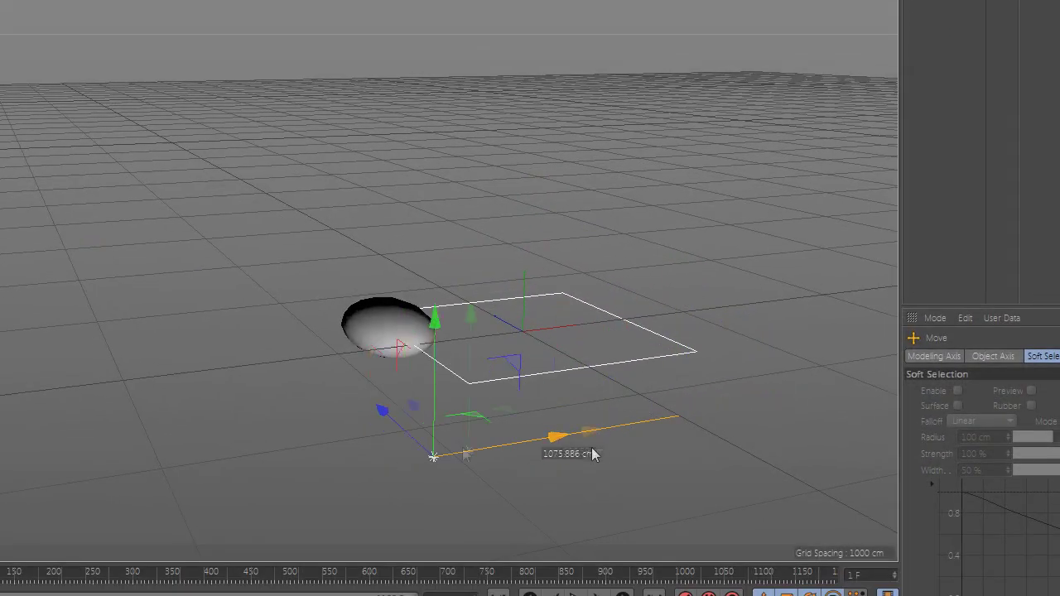
left_click_drag(591, 454, 207, 419)
left_click_drag(83, 465, 39, 270)
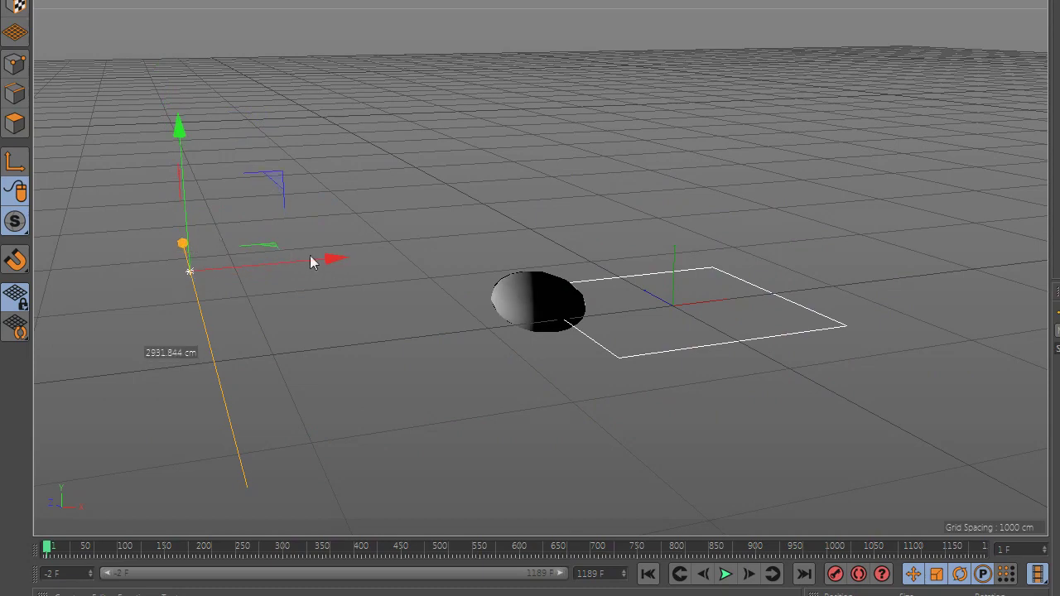
left_click_drag(310, 256, 127, 192)
- Give the light a warm tint of HSV 42°, 12 %, 100 % and set its shadow to Shadow Maps (Soft)
left_click(607, 74)
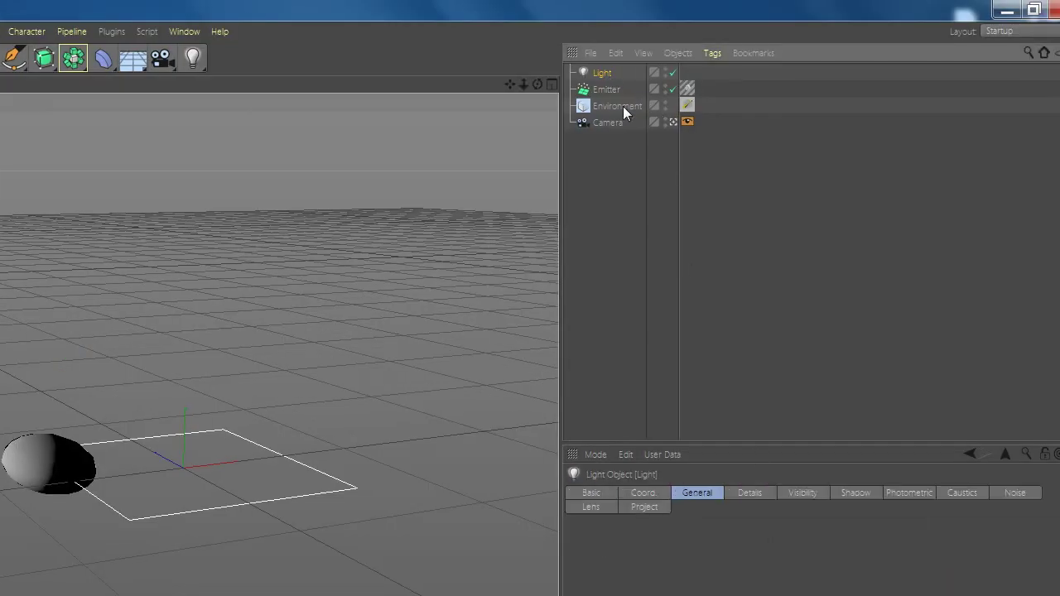
left_click_drag(748, 430, 709, 431)
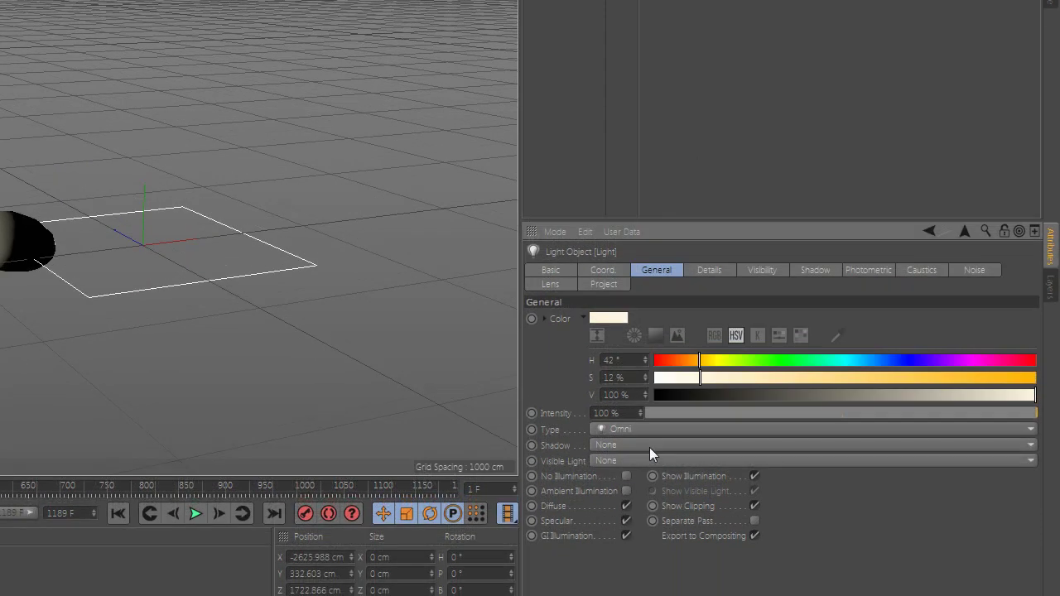
scroll(636, 497, "down", 3)
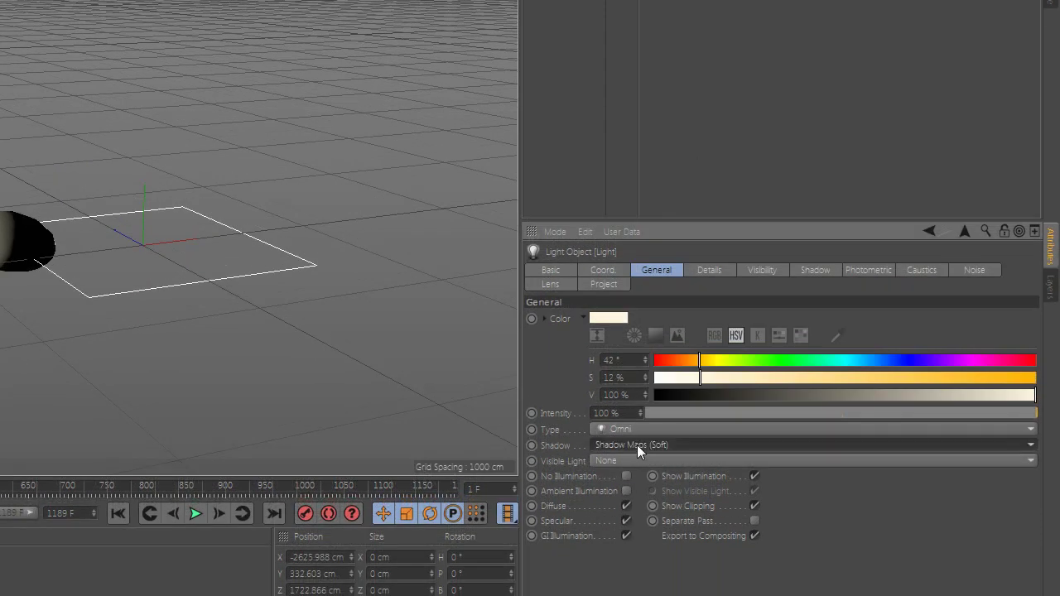
scroll(637, 497, "up", 1)
left_click(637, 497)
left_click(633, 479)
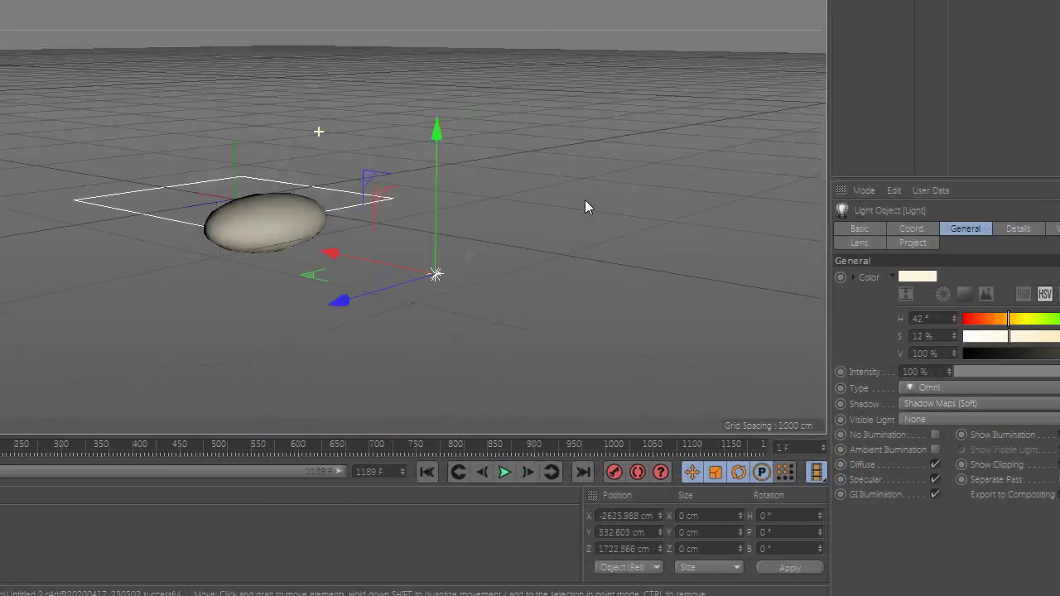
- Render a preview of the cloud in the viewport from a low, close-up angle
left_click_drag(584, 199, 542, 190, "alt")
scroll(326, 271, "up", 4)
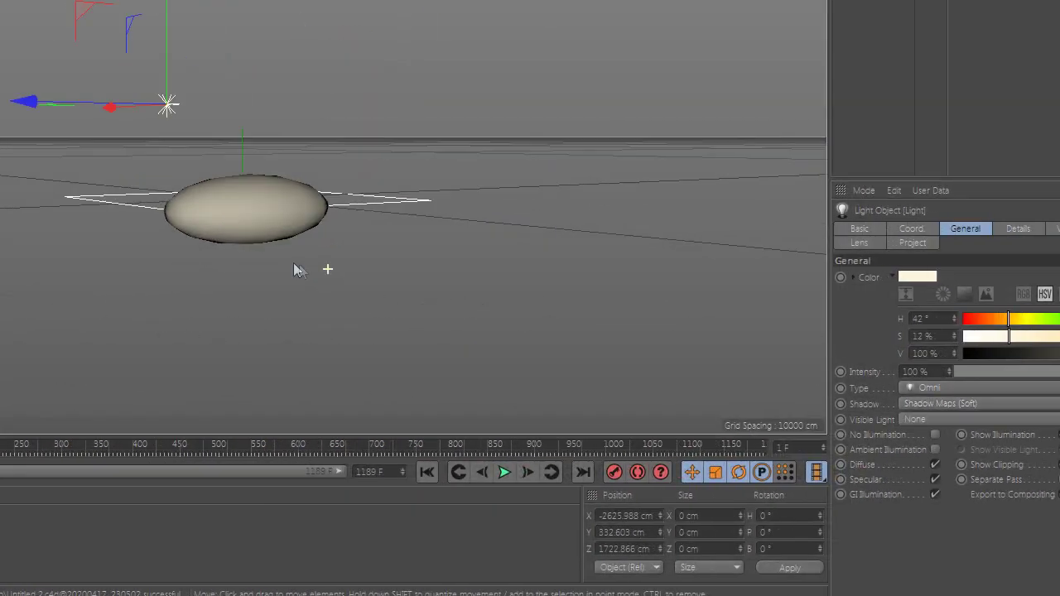
left_click_drag(228, 205, 215, 224, "alt")
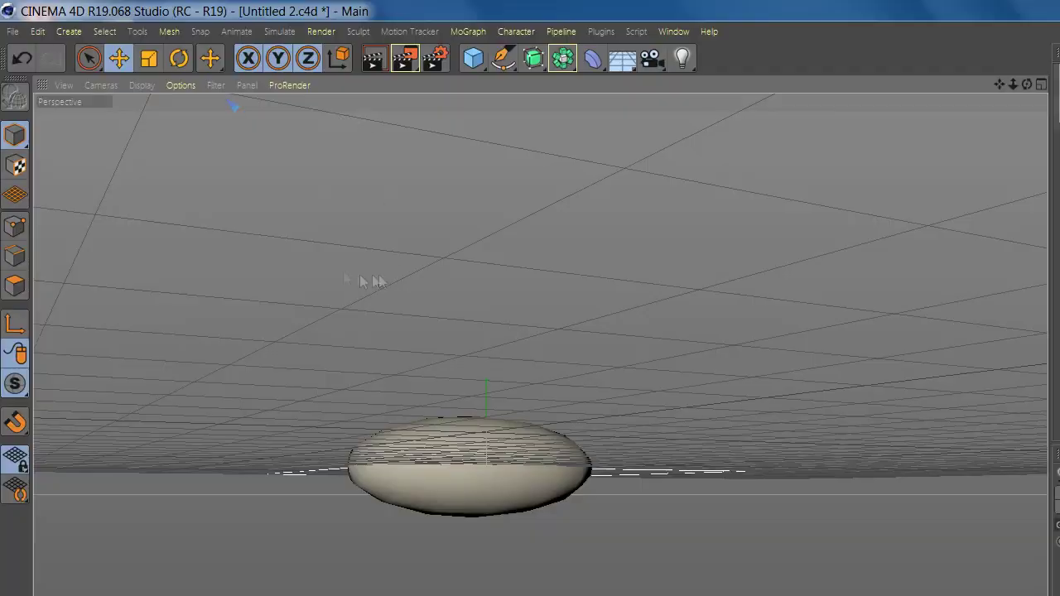
key("alt+r")
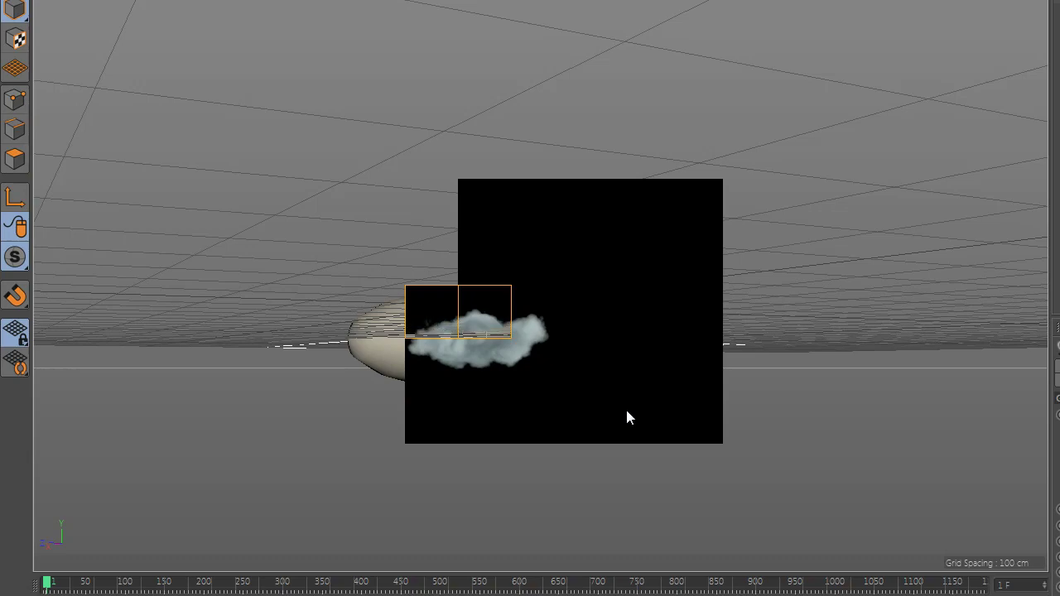
scroll(458, 354, "up", 6)
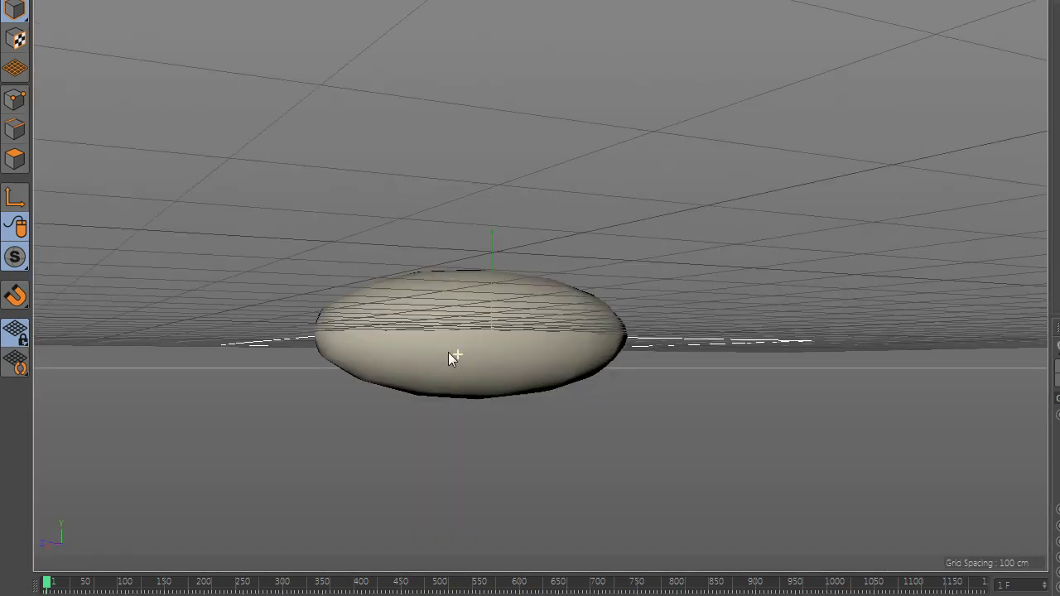
left_click_drag(626, 341, 464, 372, "alt")
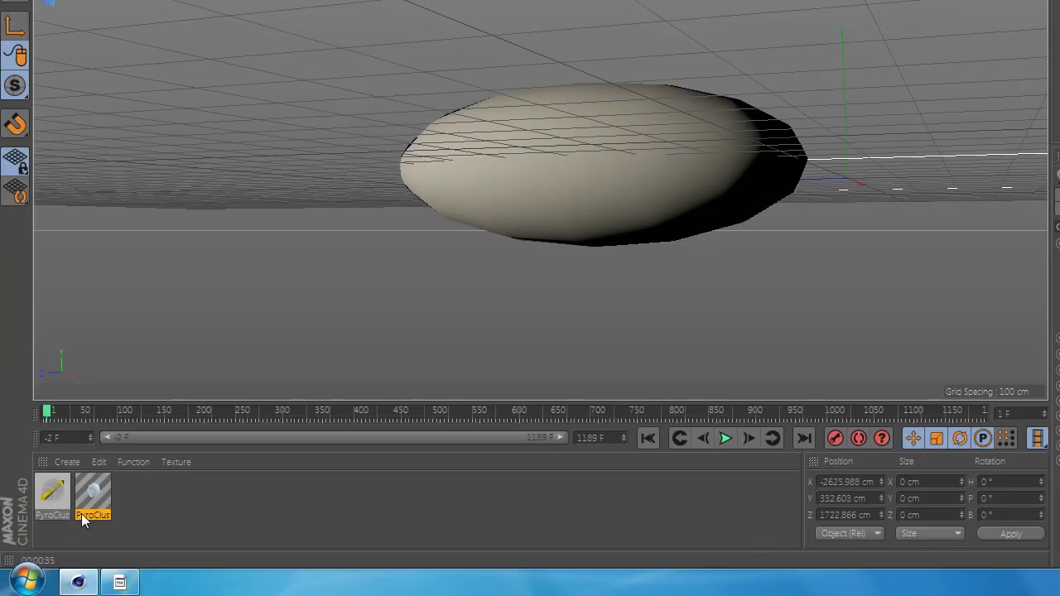
- Open the PyroCluster volume material's Globals settings and set the color gradient's first knot to HSV 203°, 18 %, 59 %
double_click(87, 487)
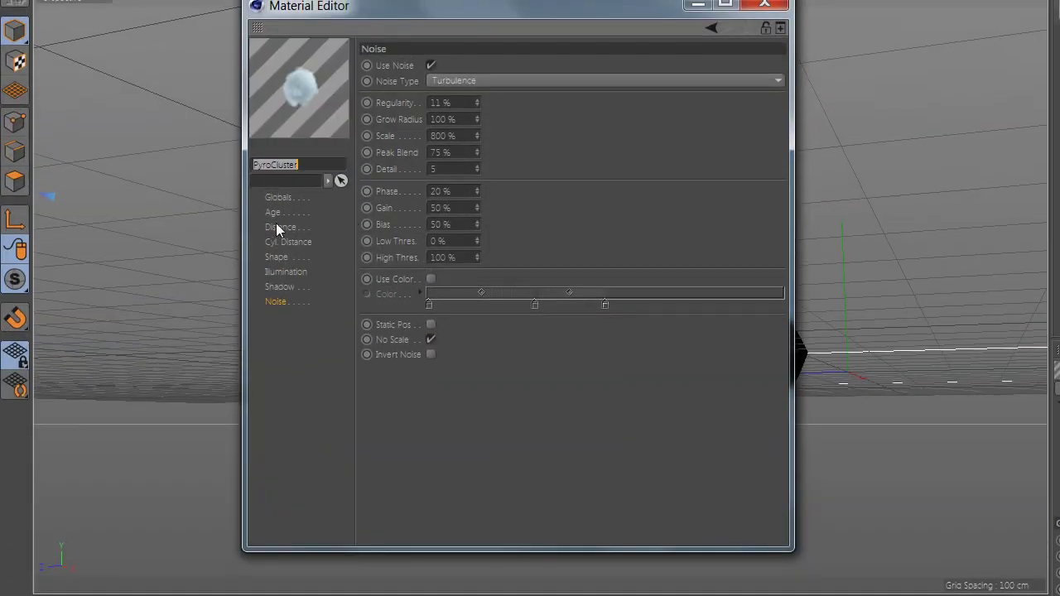
left_click(276, 225)
left_click(275, 212)
left_click(278, 197)
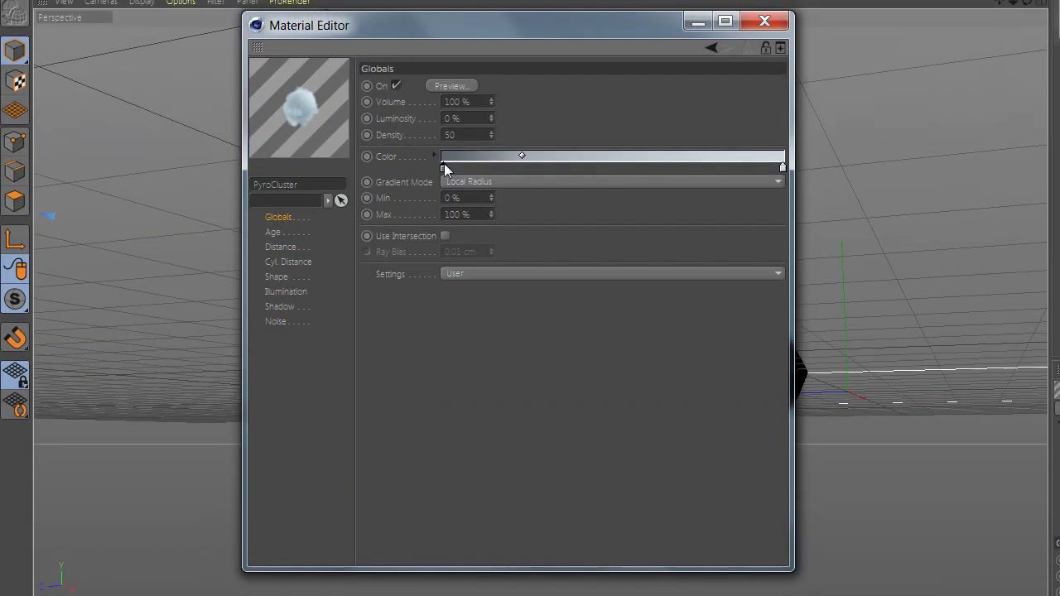
double_click(441, 168)
left_click_drag(484, 206, 488, 207)
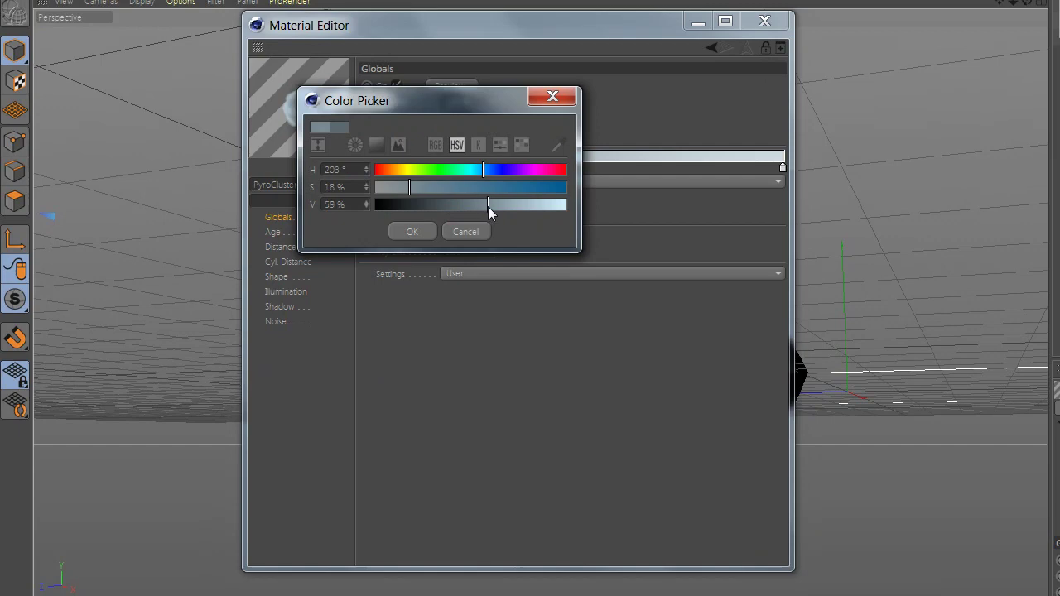
left_click(408, 225)
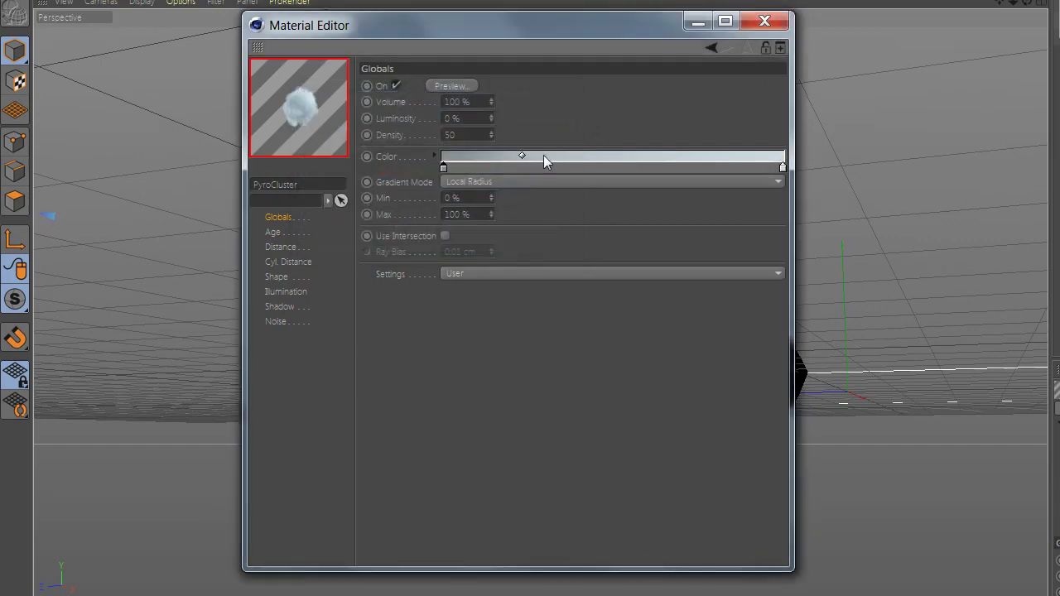
- Set the gradient's last knot to HSV 201°, 8 %, 93 % and darken the first knot to 41 % brightness
double_click(784, 166)
left_click_drag(893, 202, 895, 202)
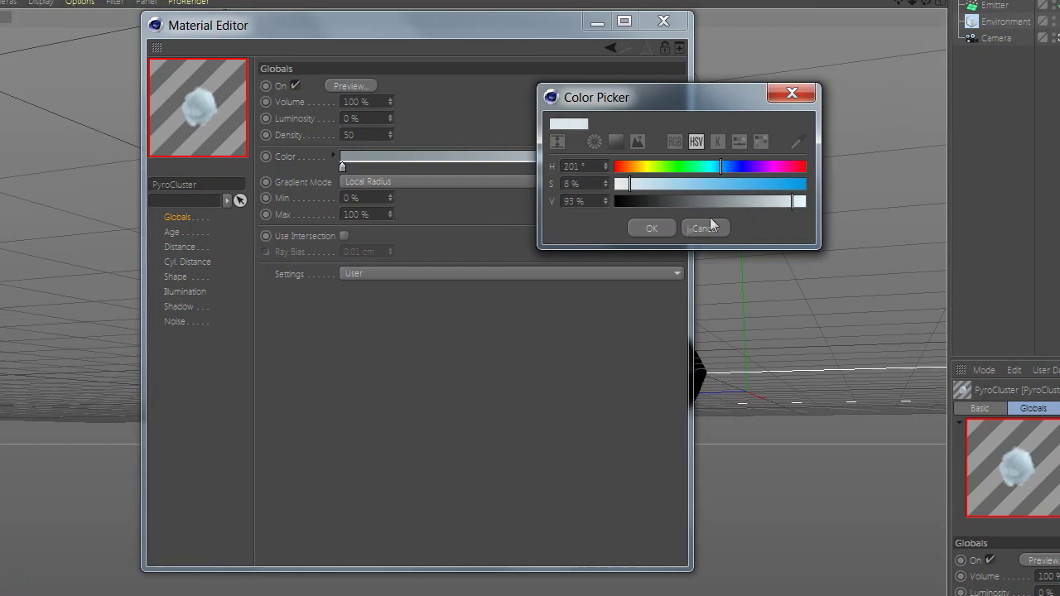
left_click(655, 228)
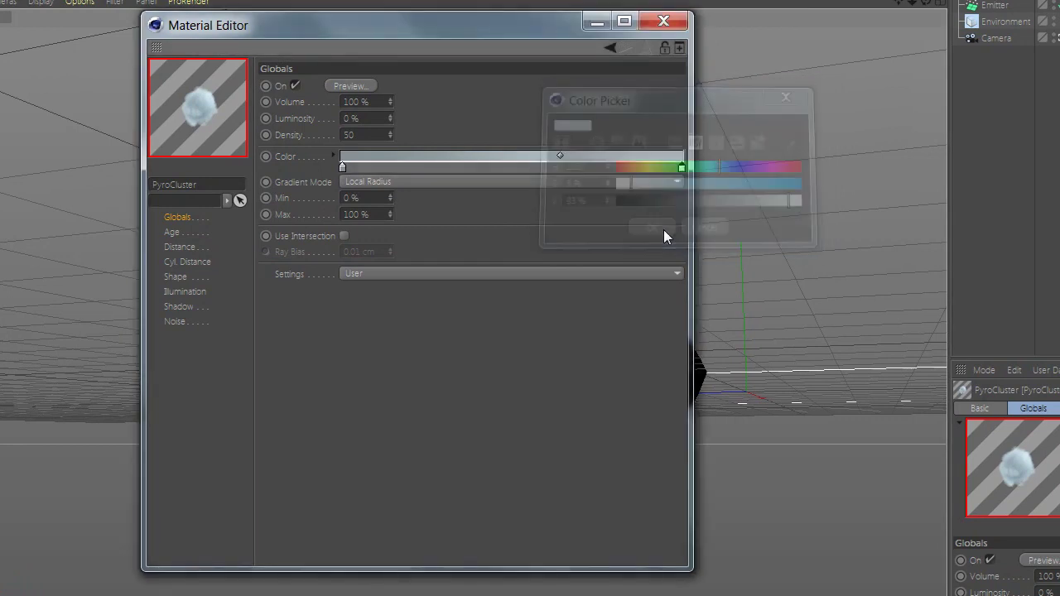
double_click(344, 166)
left_click(376, 199)
left_click(322, 226)
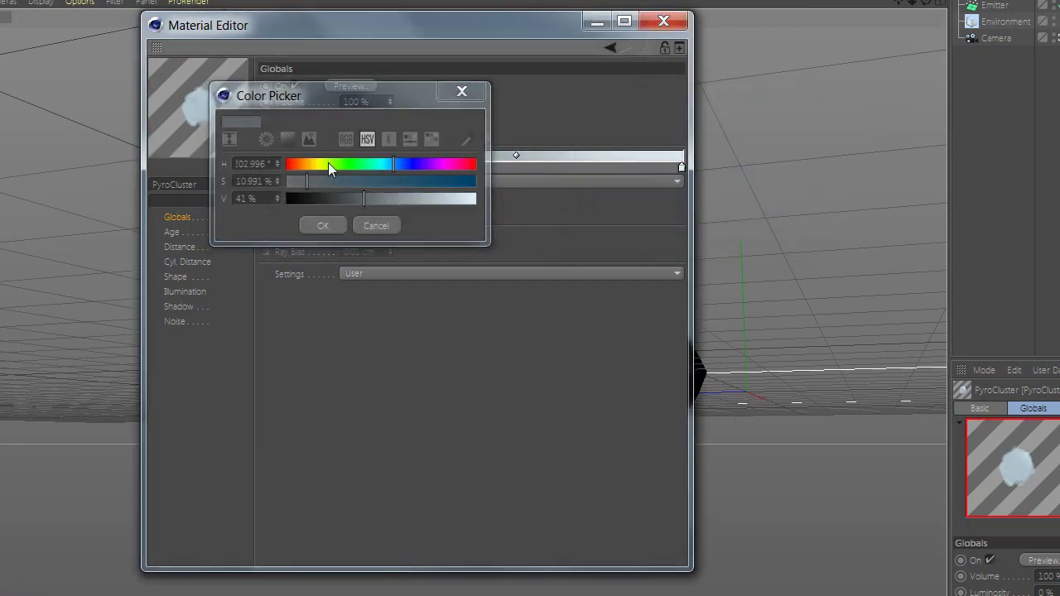
- Place a middle gray knot about 40 % along the color gradient and shift both blend midpoints toward the gradient's start
left_click_drag(351, 167, 477, 168)
left_click_drag(409, 156, 354, 157)
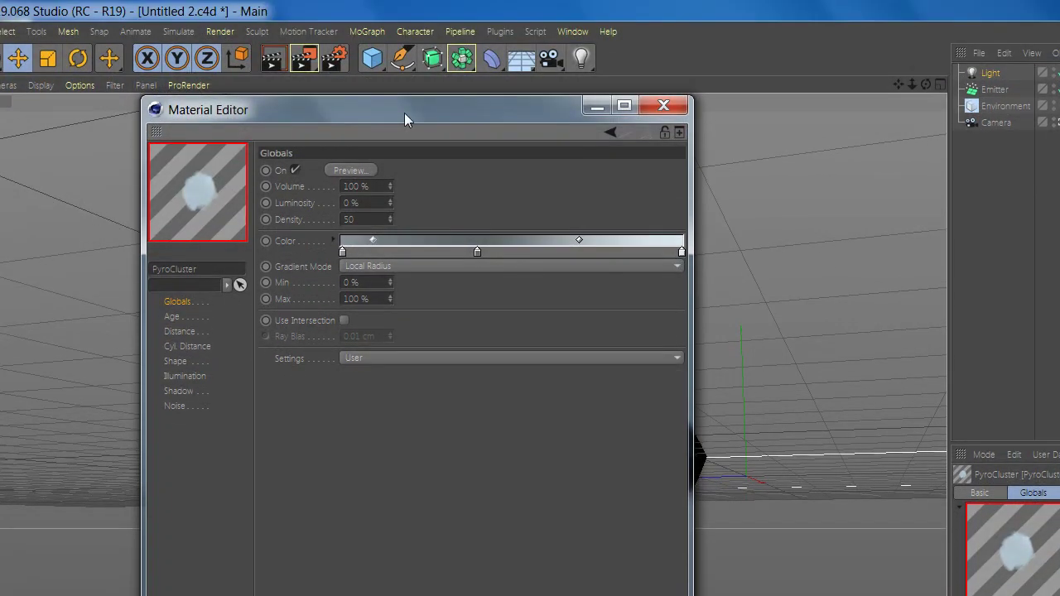
left_click_drag(404, 26, 452, 97)
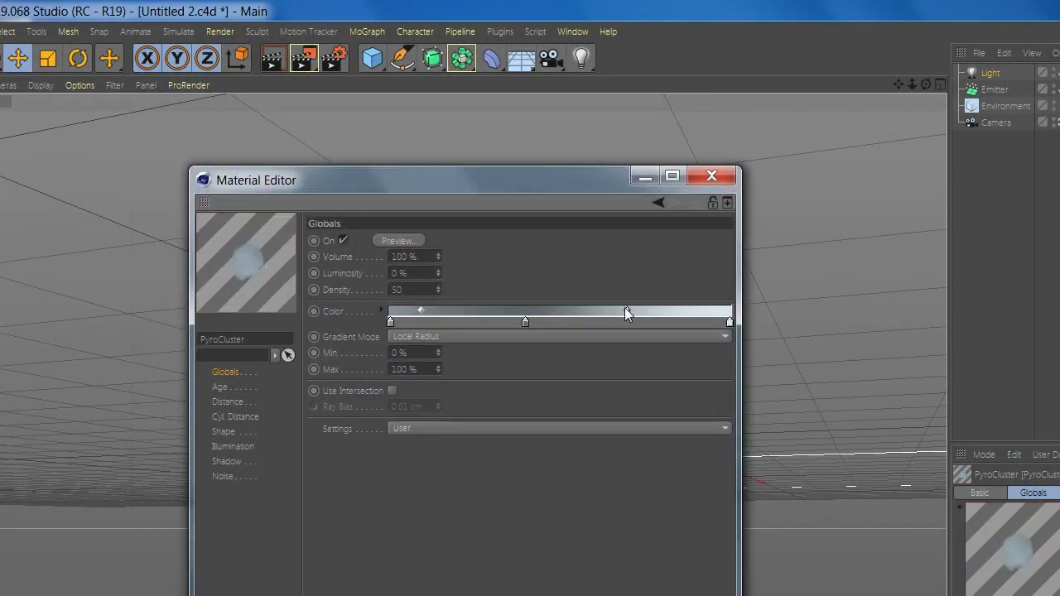
left_click_drag(626, 311, 598, 313)
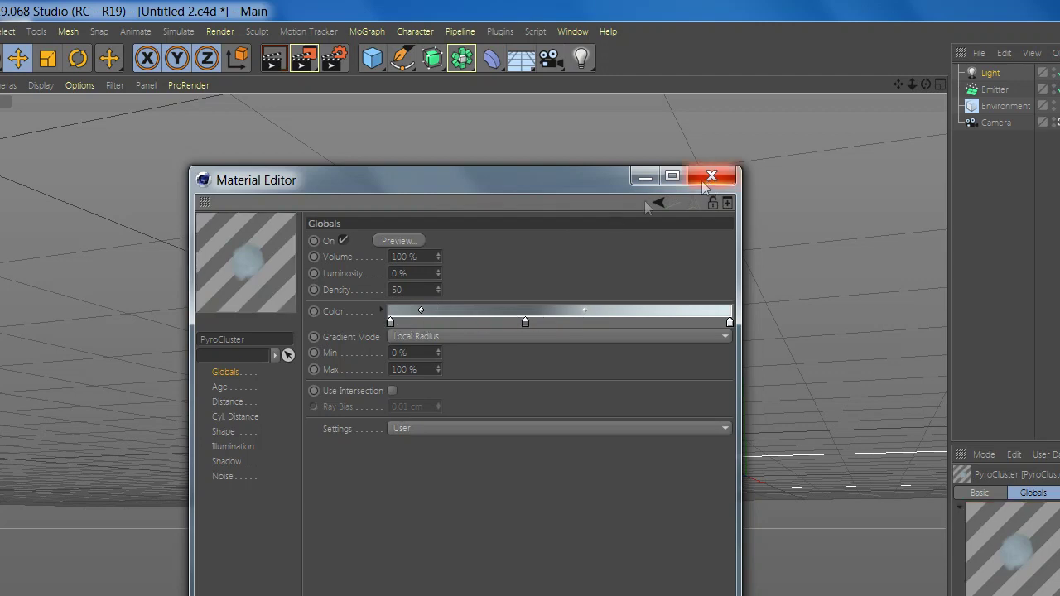
- Brighten the gradient's last knot to 98 % and set the first knot to 0 % saturation and 47 % brightness
double_click(728, 323)
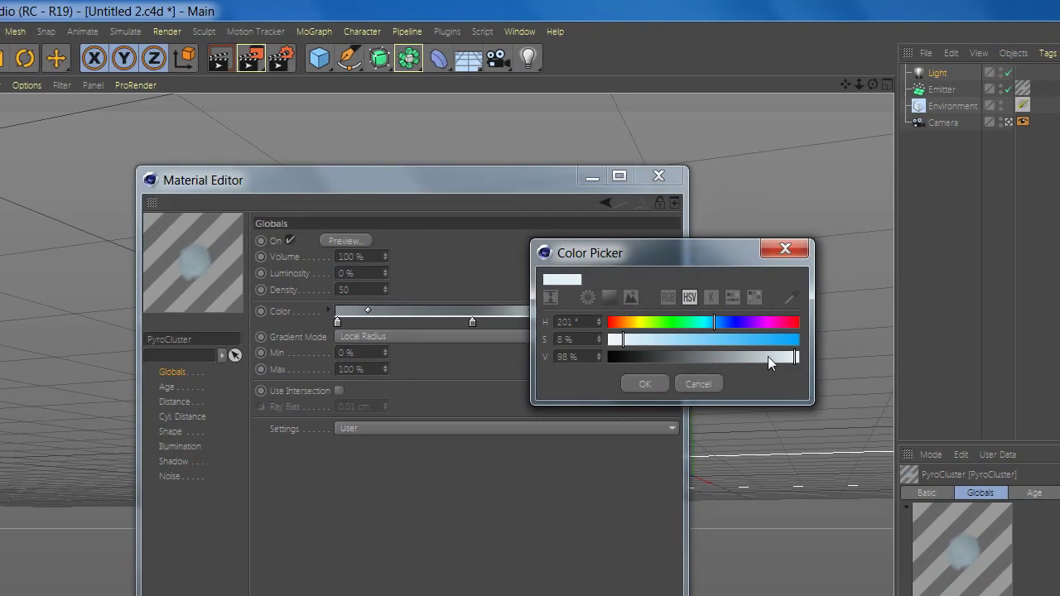
left_click(653, 383)
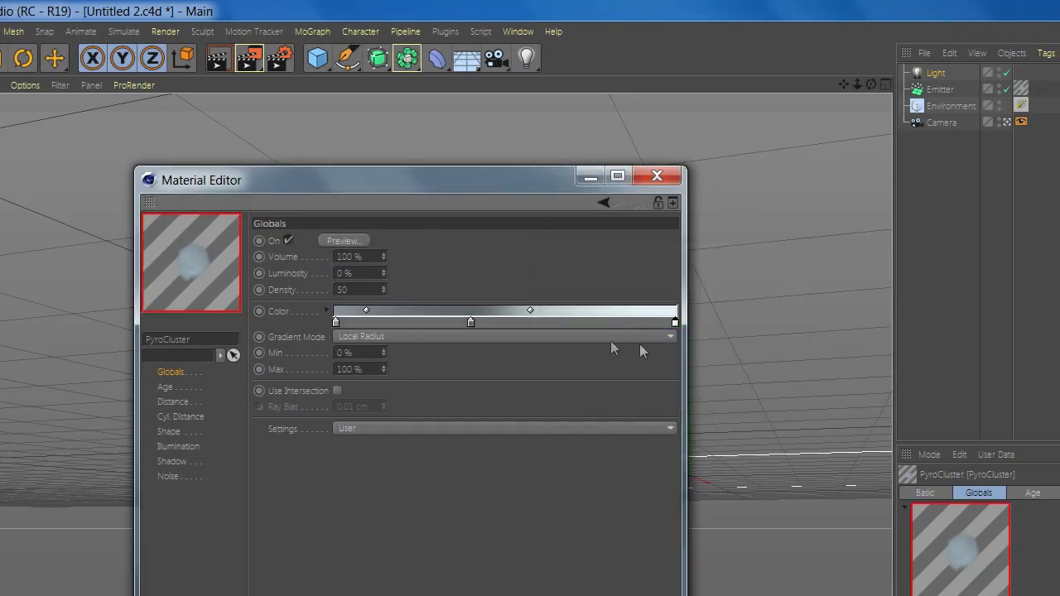
double_click(336, 324)
left_click(361, 356)
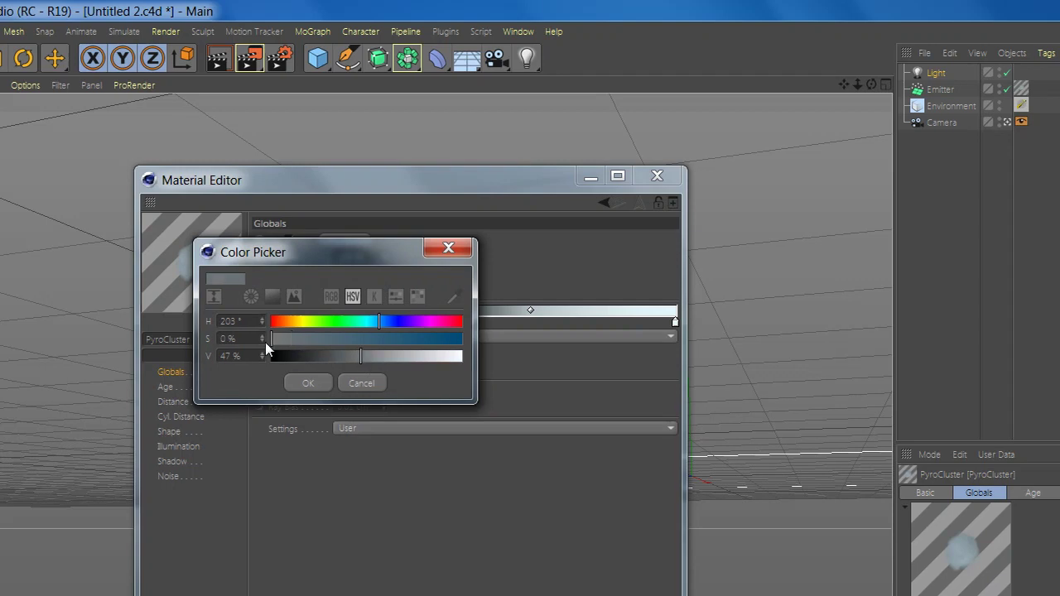
left_click(312, 383)
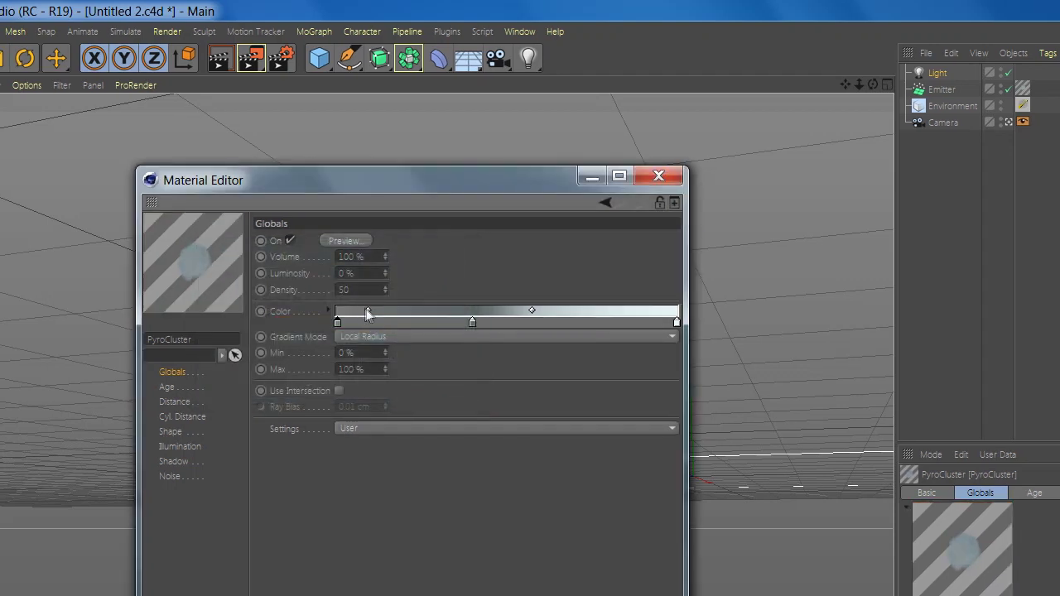